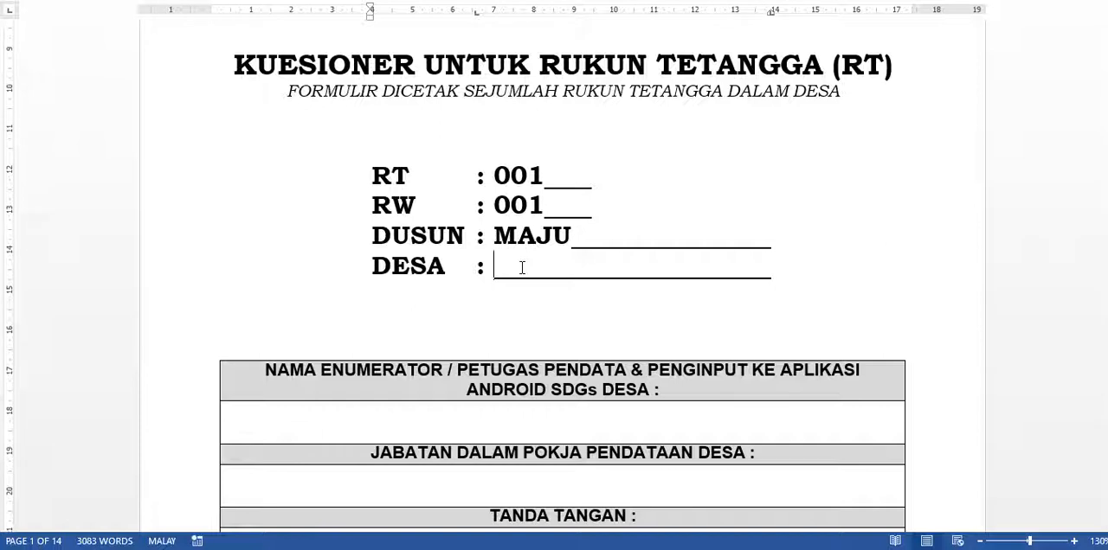
- Fill in JINGGOTAN as the Desa and replace the Dusun with TRETES on the questionnaire's cover page
type("JINGGOTAN")
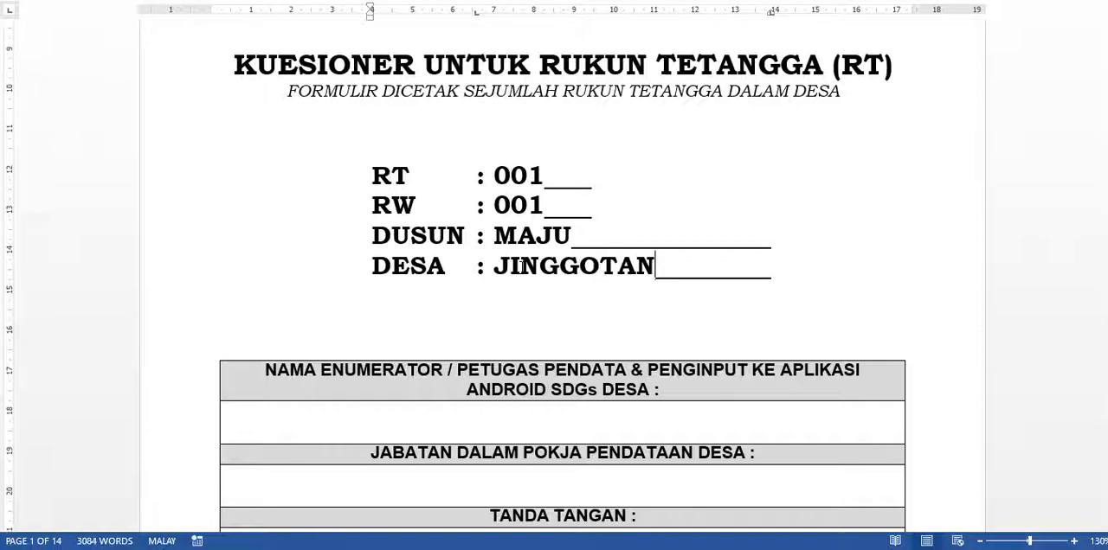
left_click_drag(573, 237, 493, 236)
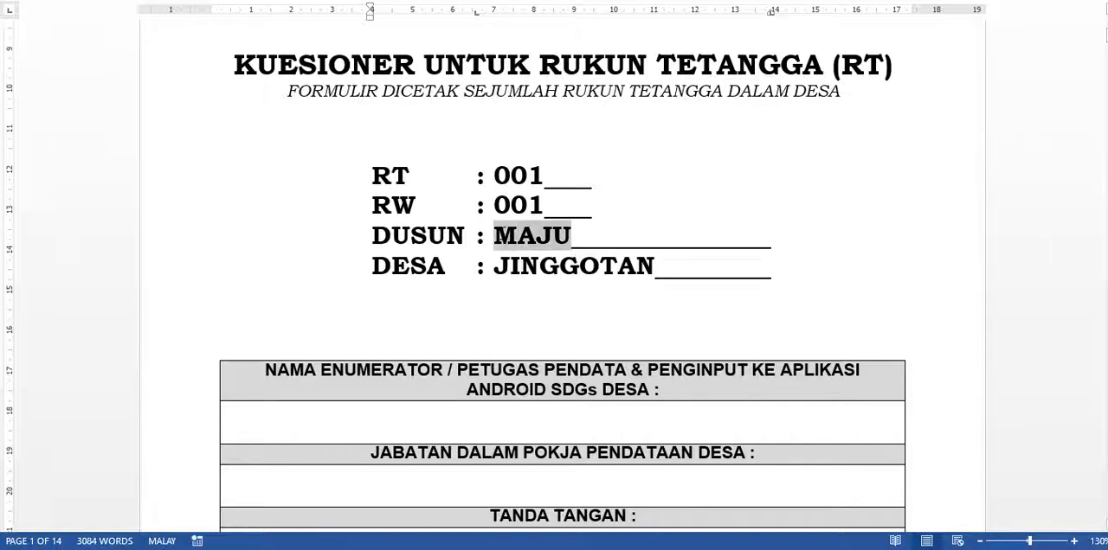
type("TE")
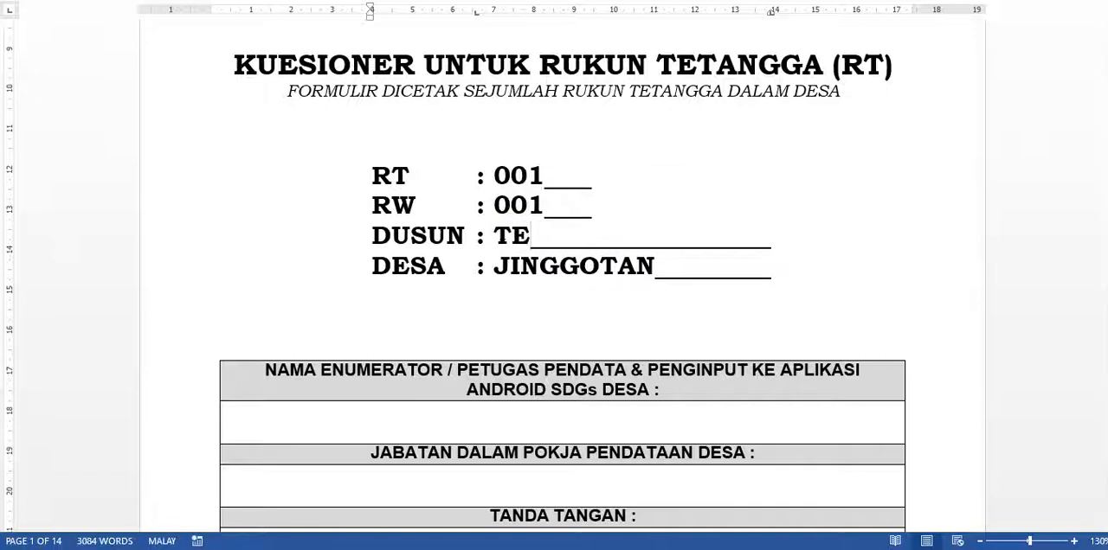
key("BackSpace")
type("RETER")
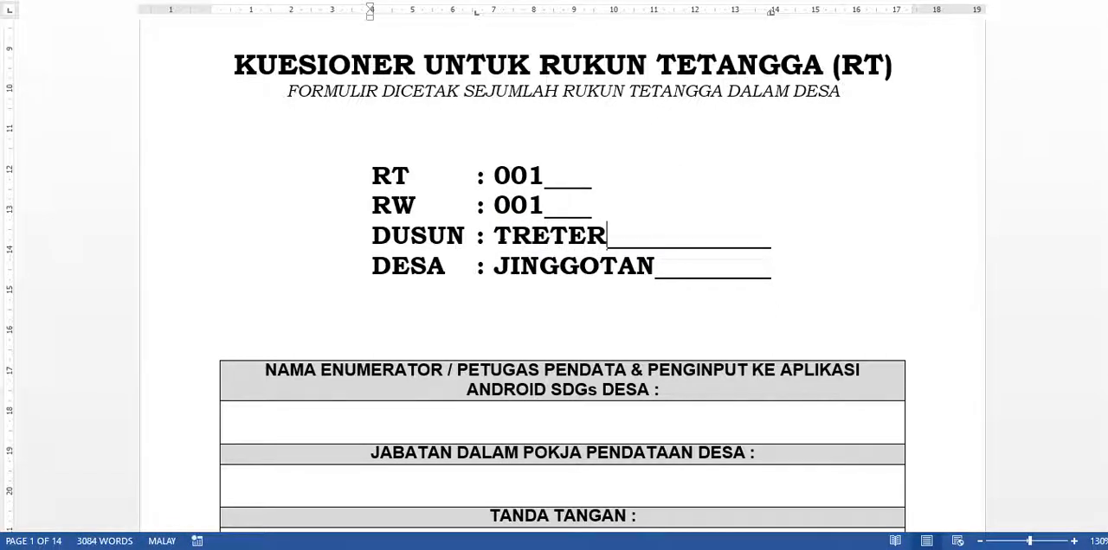
key("BackSpace")
type("S")
- Fill in the enumerator's full name and the position ANGGOTA in the cover page table
scroll(487, 272, "down", 3)
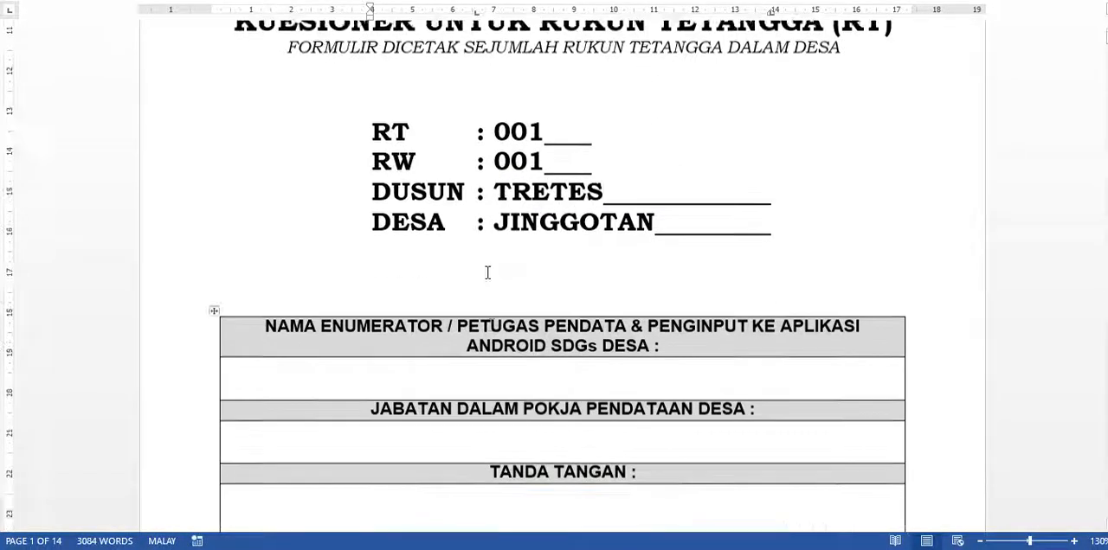
scroll(508, 273, "down", 2)
scroll(508, 272, "down", 1)
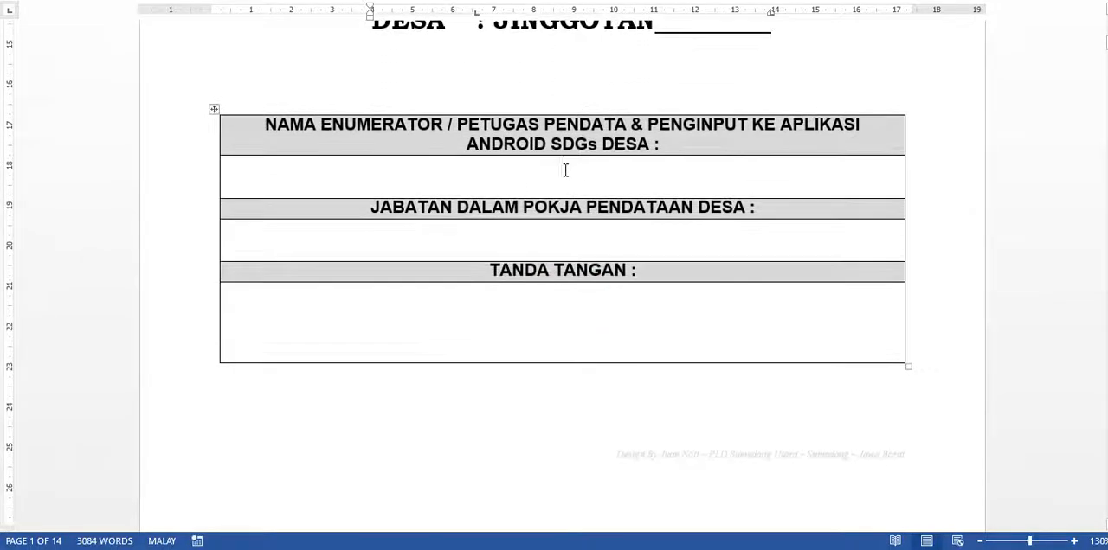
left_click(564, 170)
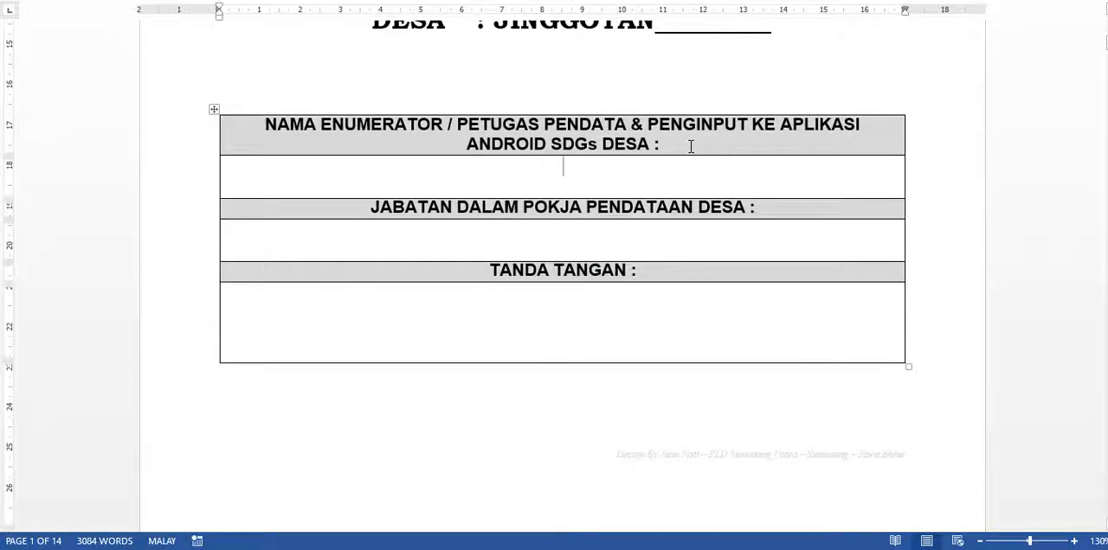
scroll(603, 179, "up", 1)
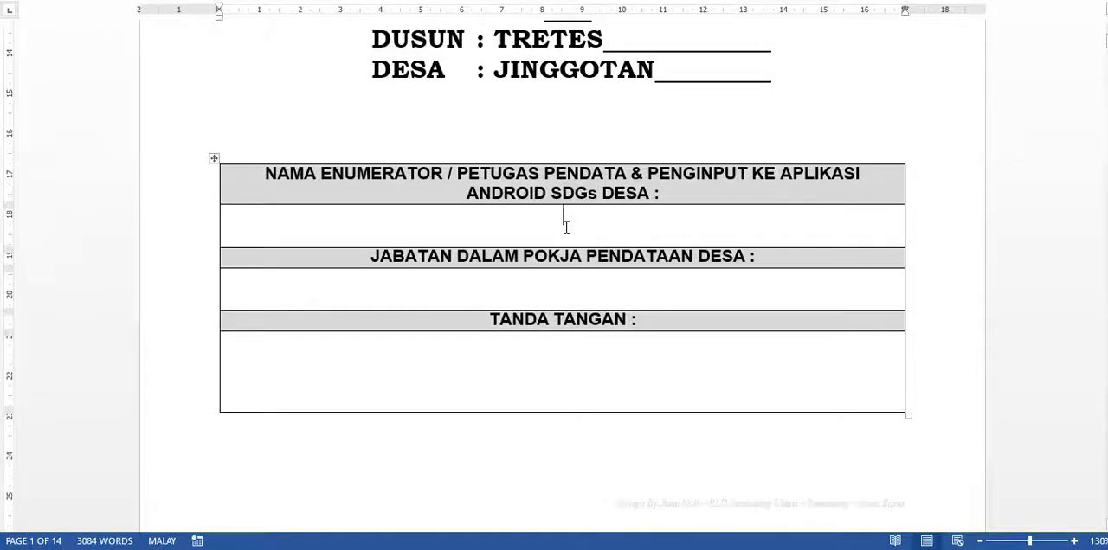
left_click(599, 289)
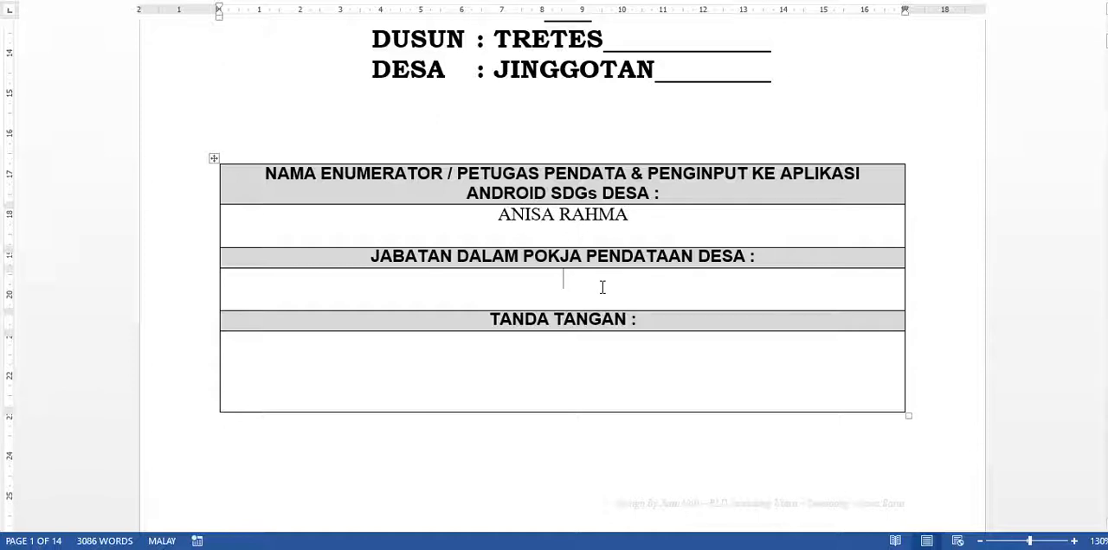
type("ANGGOTA")
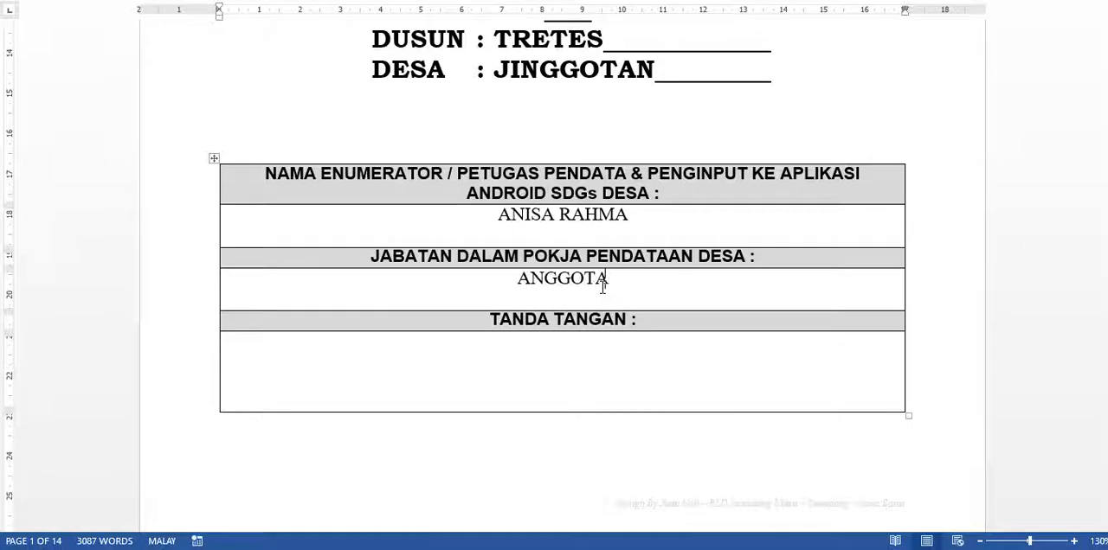
left_click(579, 366)
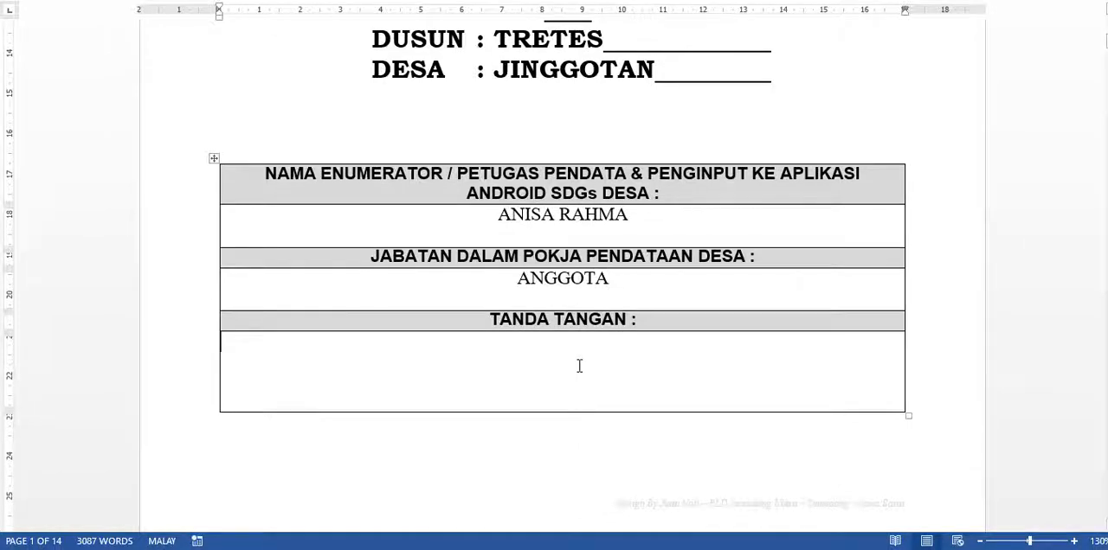
- Enter the enumerator's full name in row P101 of the Deskripsi Enumerator section
scroll(586, 373, "down", 10)
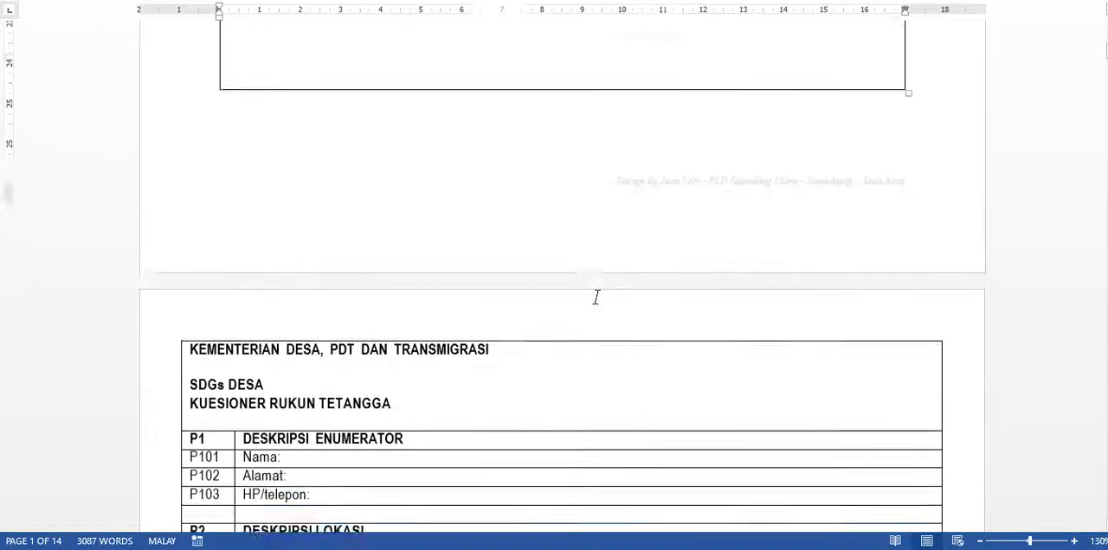
left_click(334, 289)
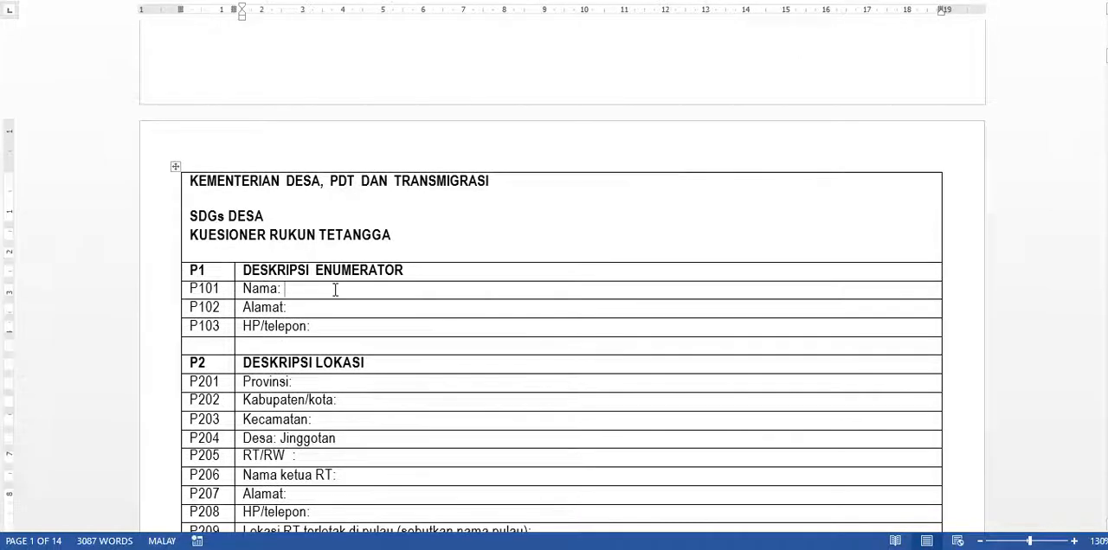
scroll(334, 286, "up", 1)
scroll(334, 289, "down", 3)
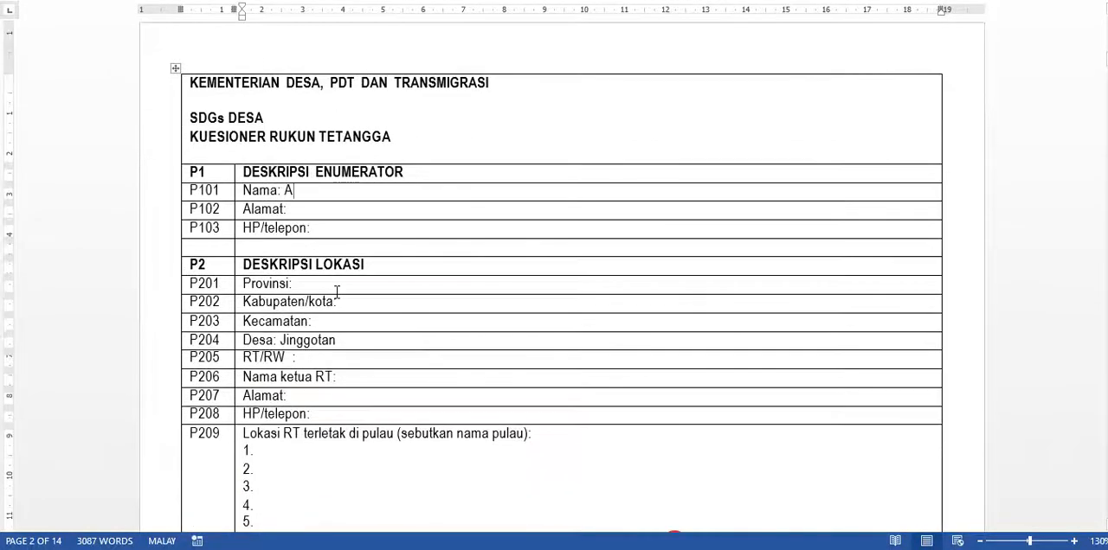
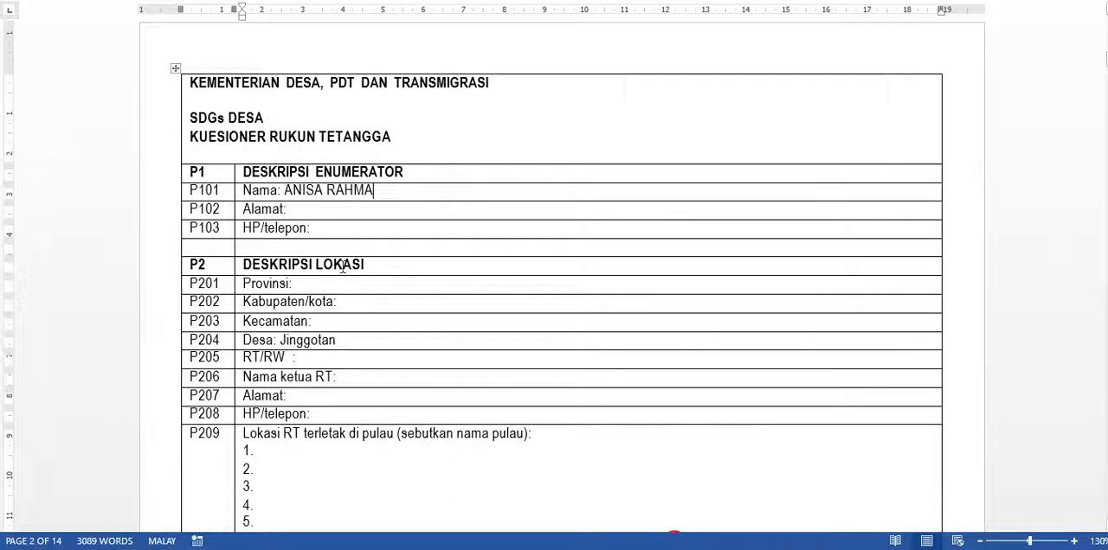
- Enter the enumerator's address, including RT and RW, in row P102
left_click(333, 213)
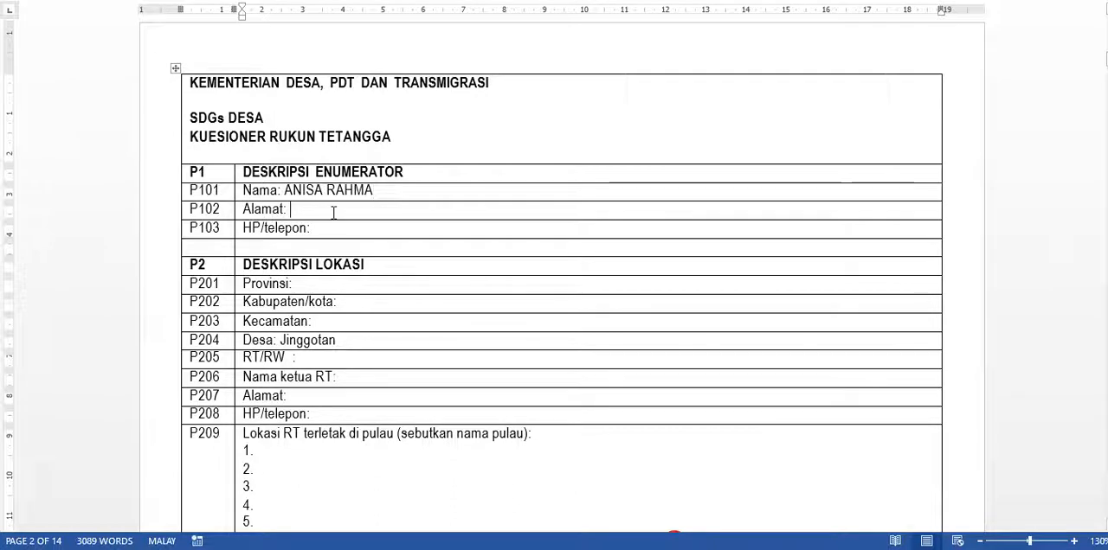
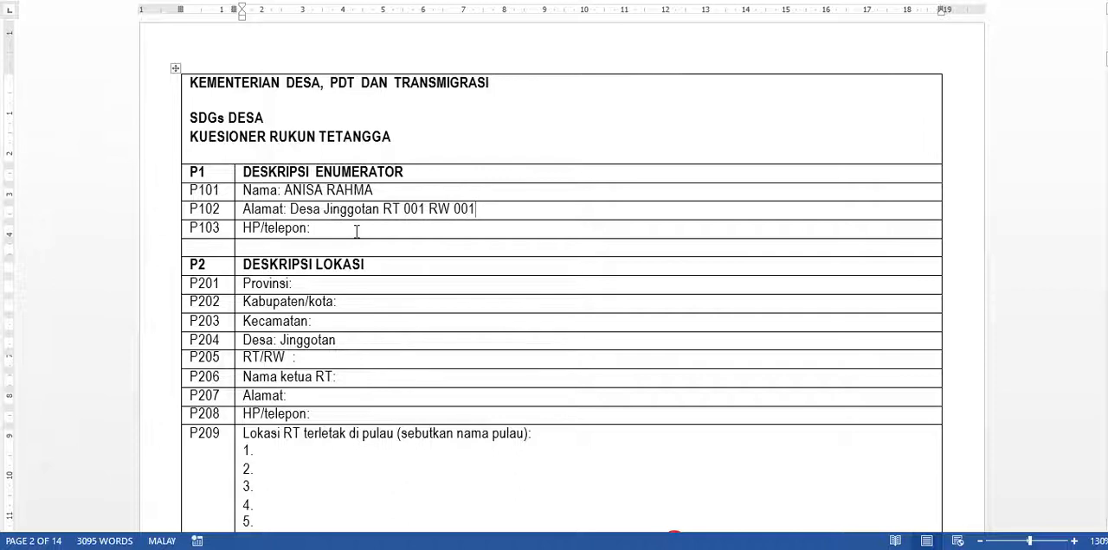
- Enter the enumerator's phone number in row P103
left_click(361, 231)
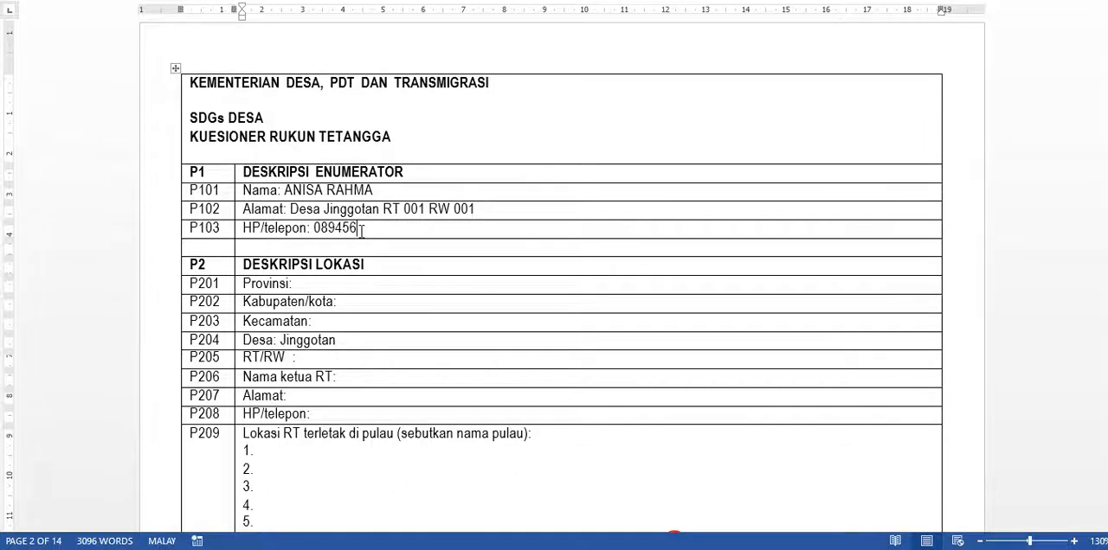
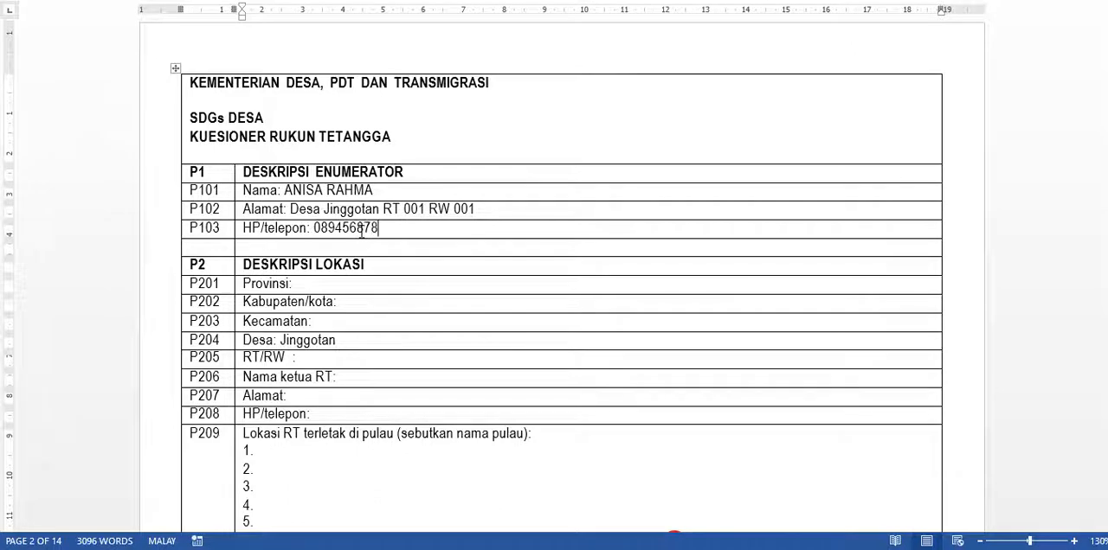
- Fill in the location rows P201 to P203 with province Jawa Tengah, regency Jepara and district Bangsri
left_click(345, 287)
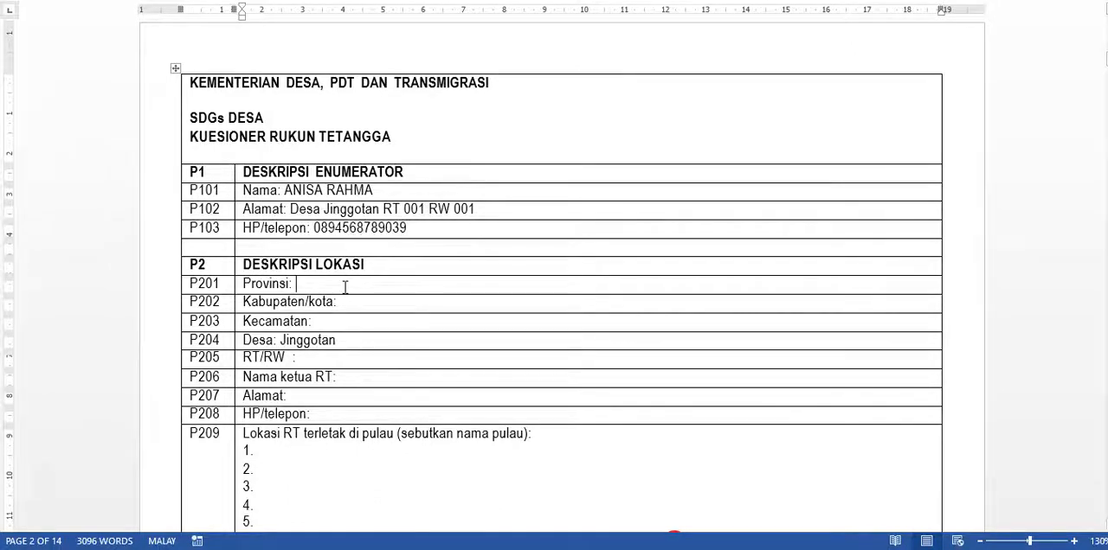
type("Jawa T")
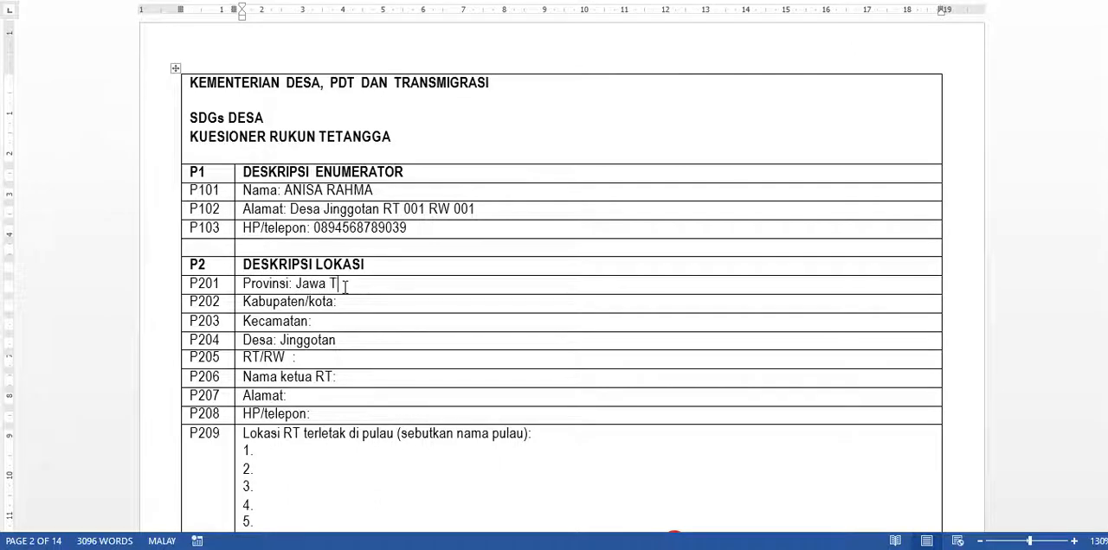
type("engah")
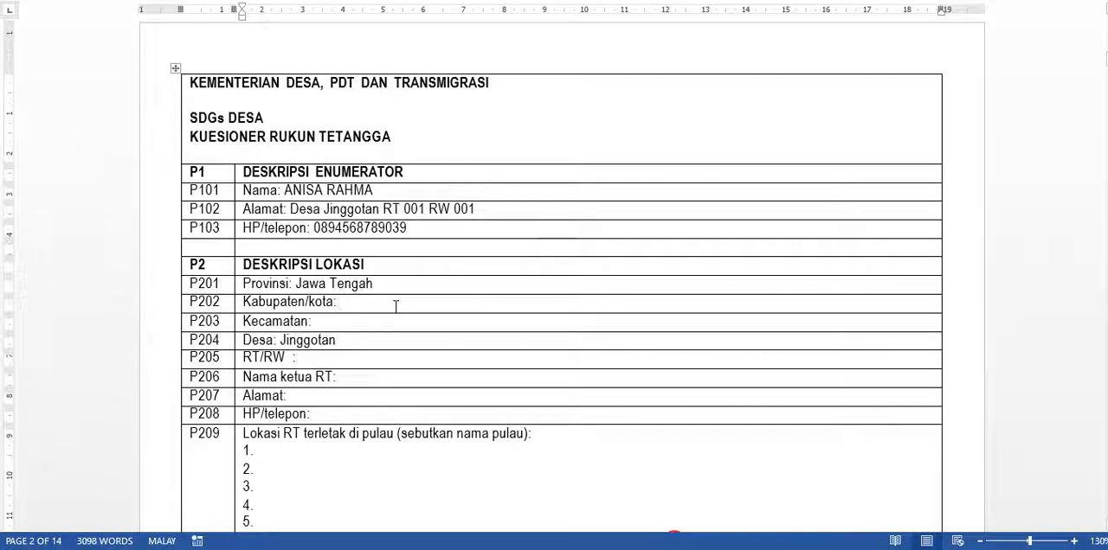
type("Jepara")
type("Bangsri")
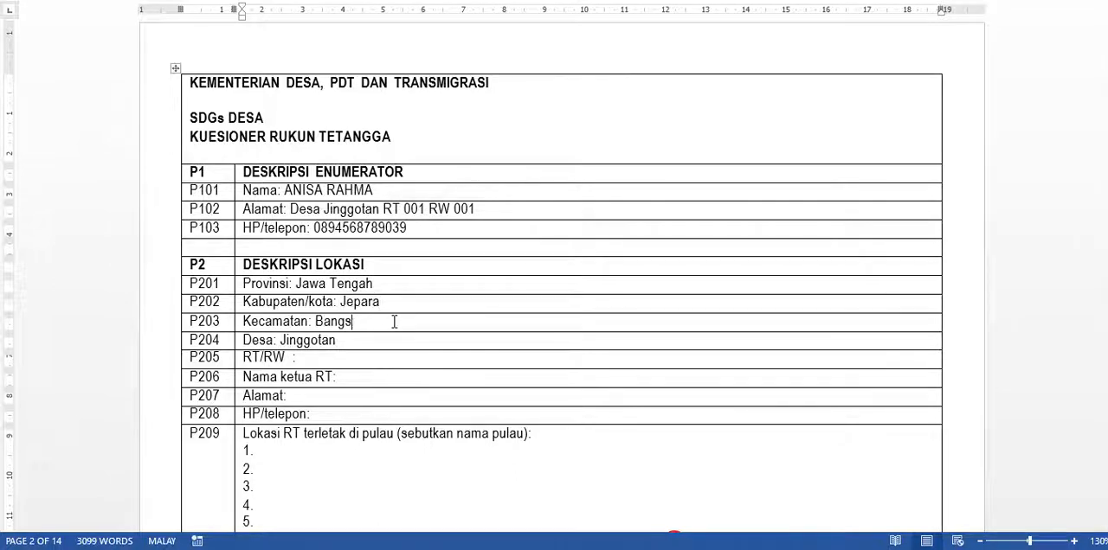
- Check the RT and RW numbers on the cover page and enter 001 / 001 in row P205
left_click(329, 362)
scroll(383, 368, "down", 2)
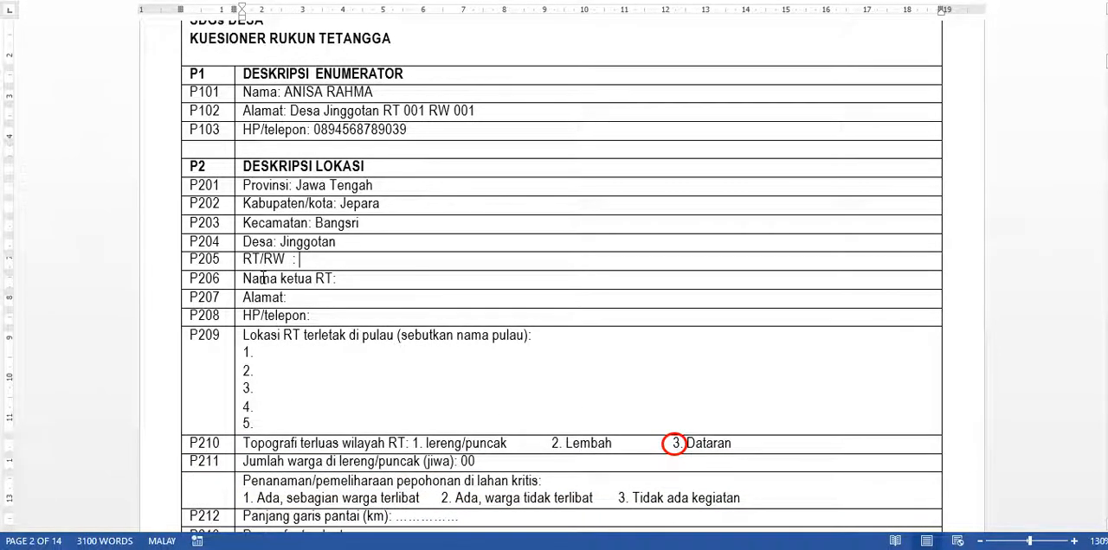
scroll(1093, 258, "up", 4)
scroll(700, 297, "up", 9)
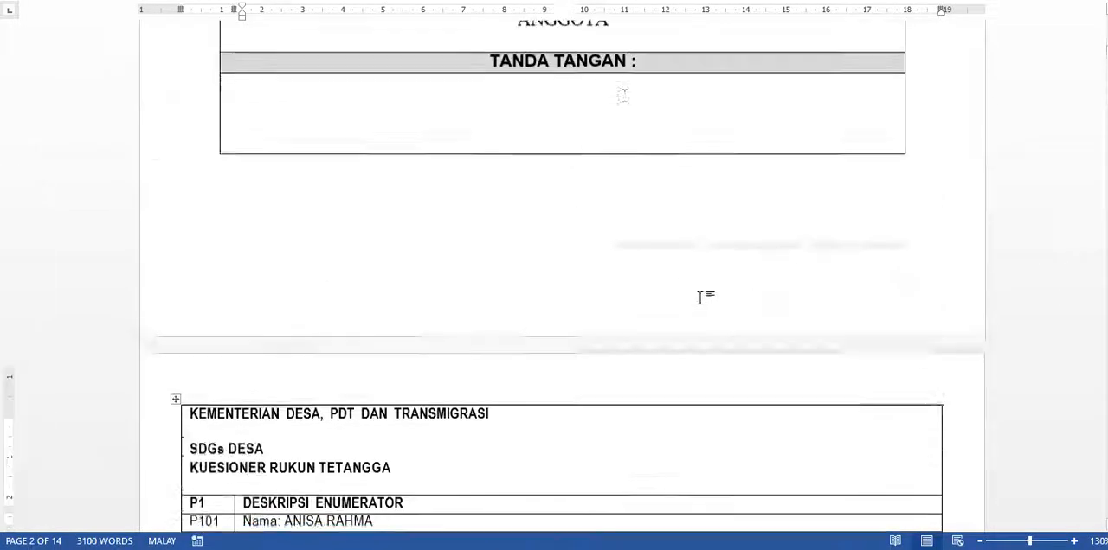
scroll(572, 161, "up", 5)
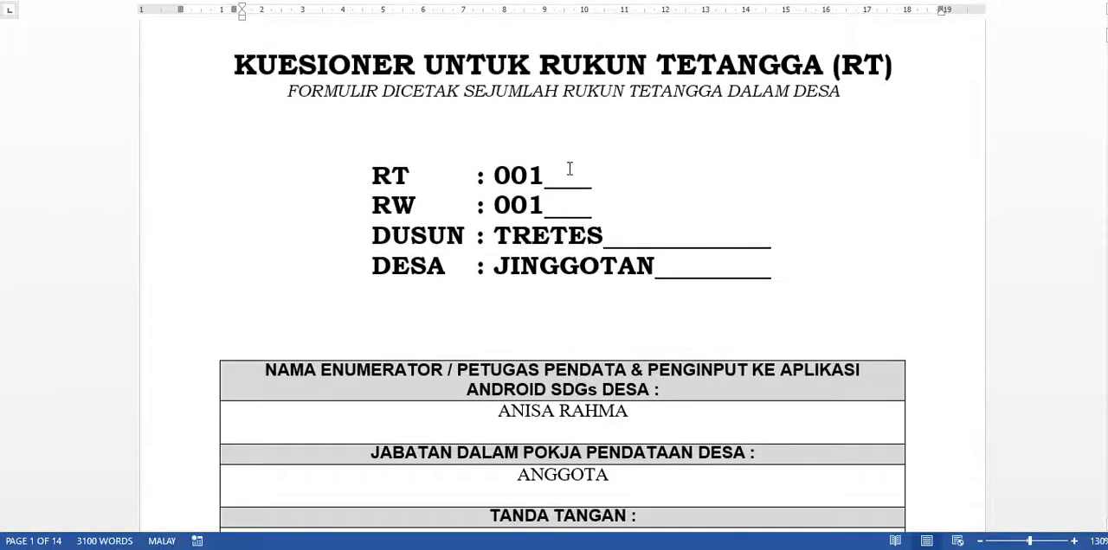
scroll(536, 225, "down", 15)
scroll(473, 290, "down", 5)
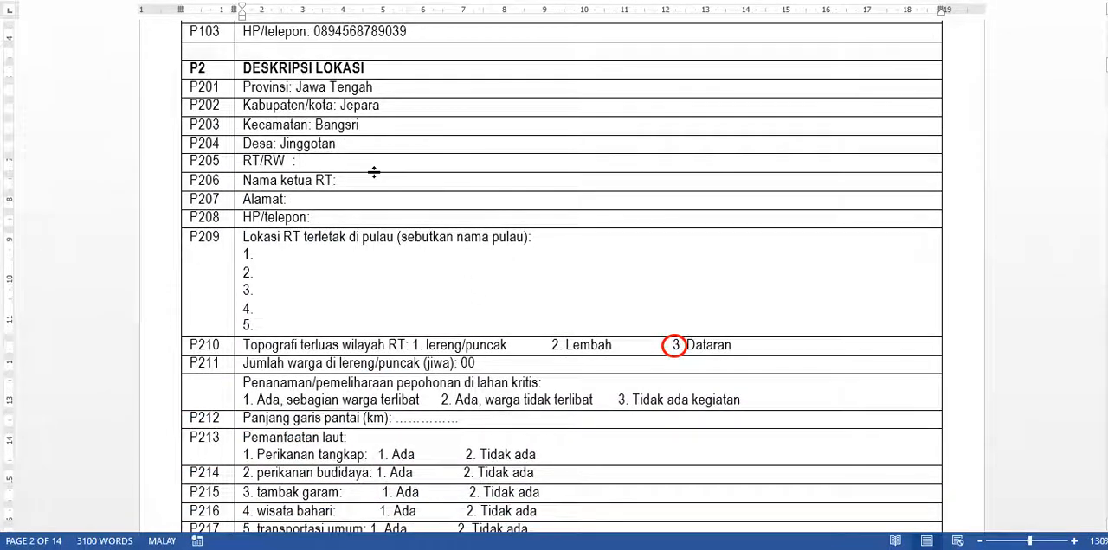
type(")")
key("BackSpace")
type("001")
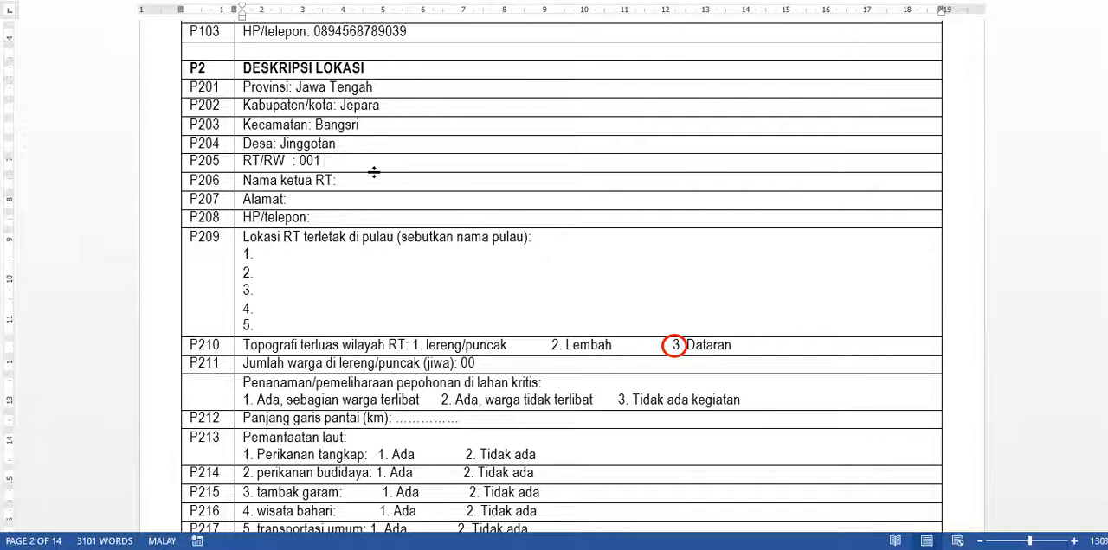
type(" / 001")
- Enter the RT head's full name in capital letters in row P206
left_click(346, 181)
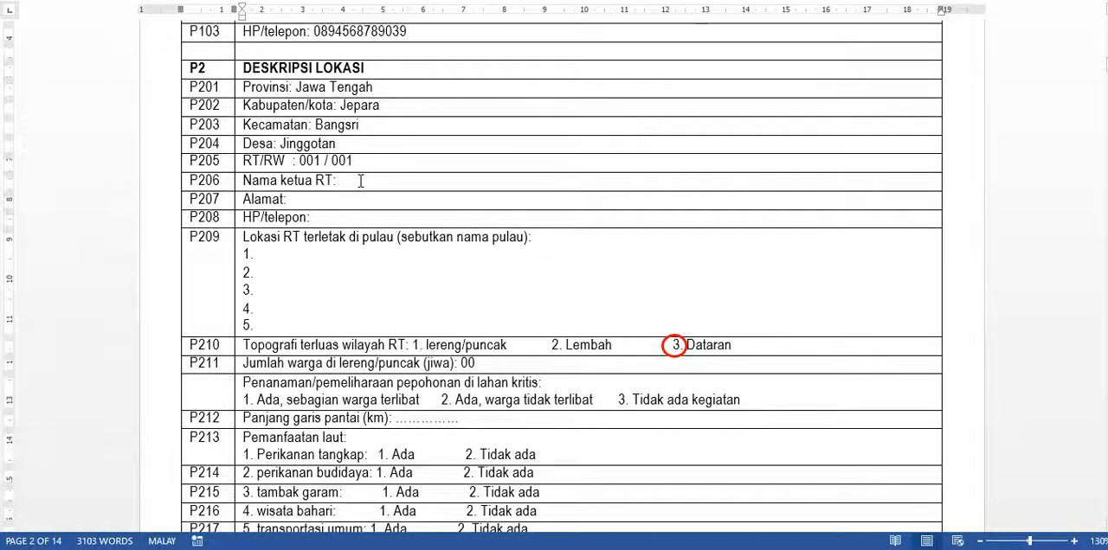
type("muhammad")
key("BackSpace")
key("BackSpace")
key("BackSpace")
key("BackSpace")
key("BackSpace")
key("BackSpace")
key("BackSpace")
key("BackSpace")
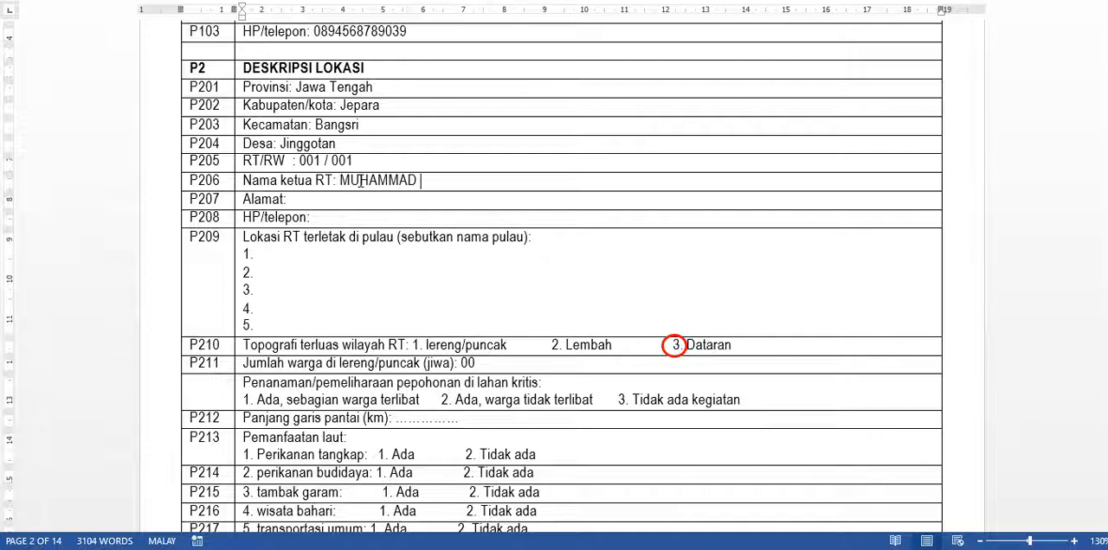
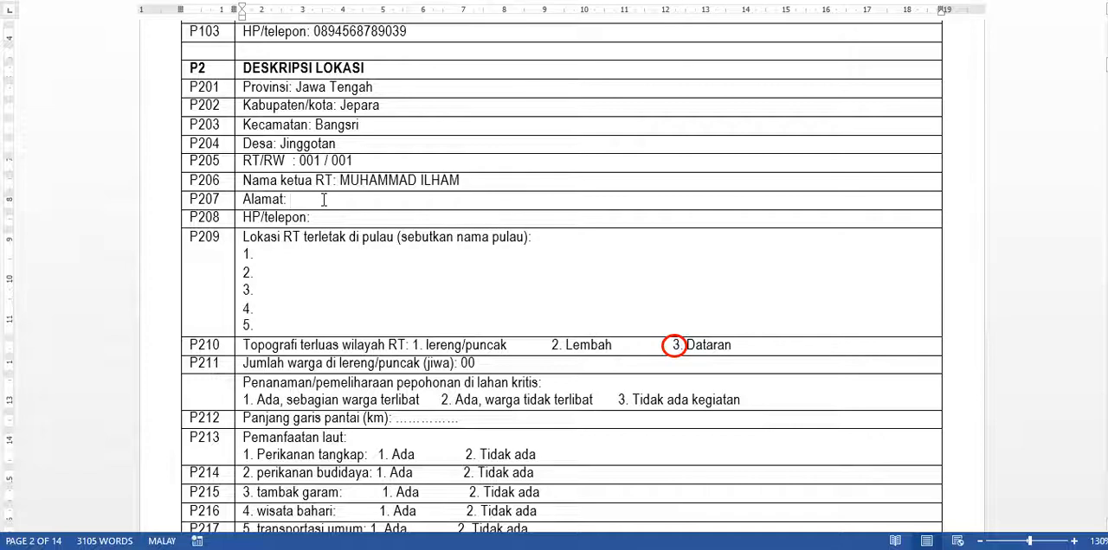
- Enter the RT head's address, including the RT and RW numbers, in row P207
left_click(324, 200)
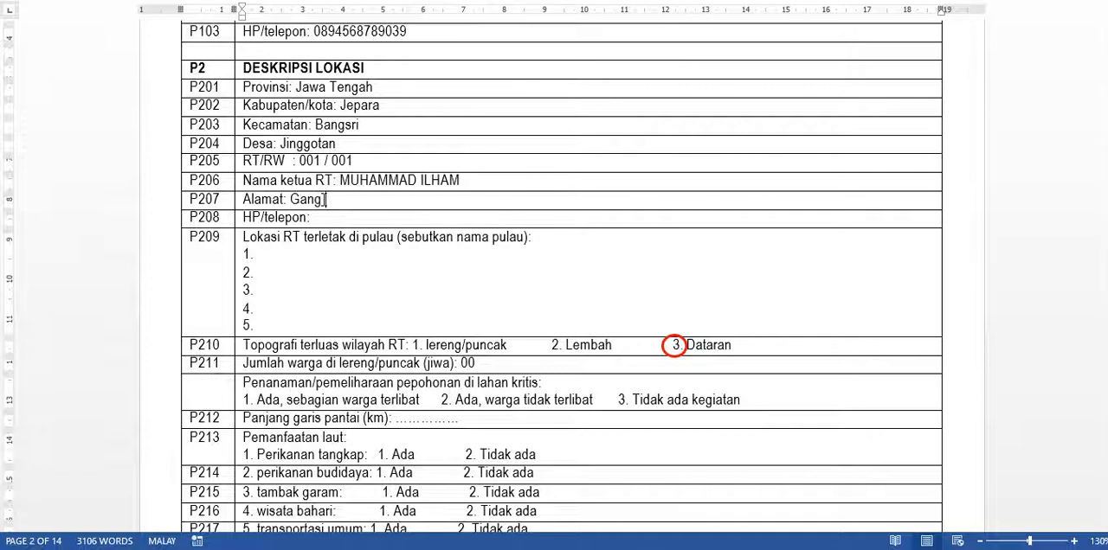
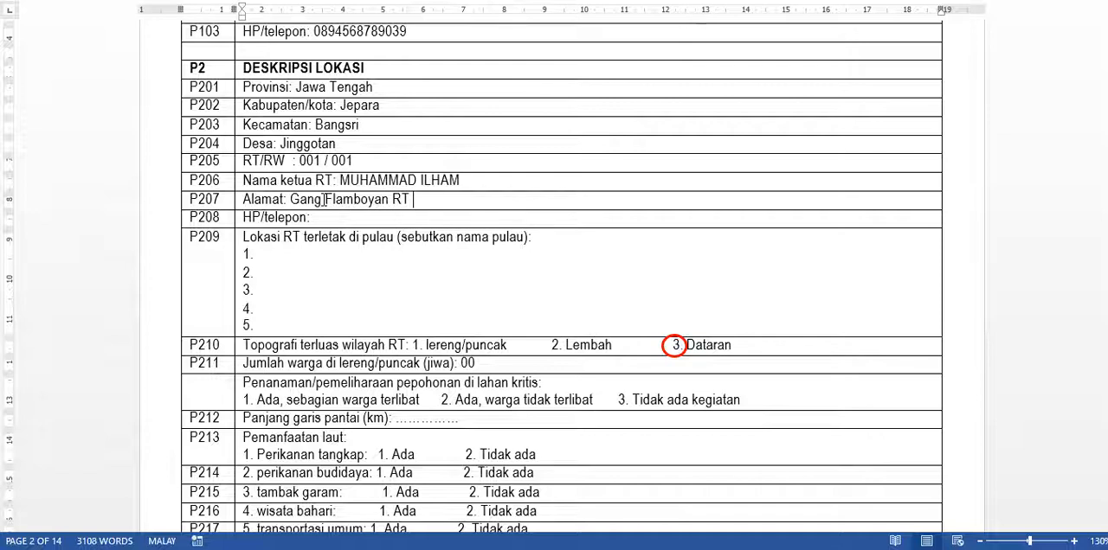
- Center the red circle on option 3 (Dataran) in topography row P210
left_click(297, 255)
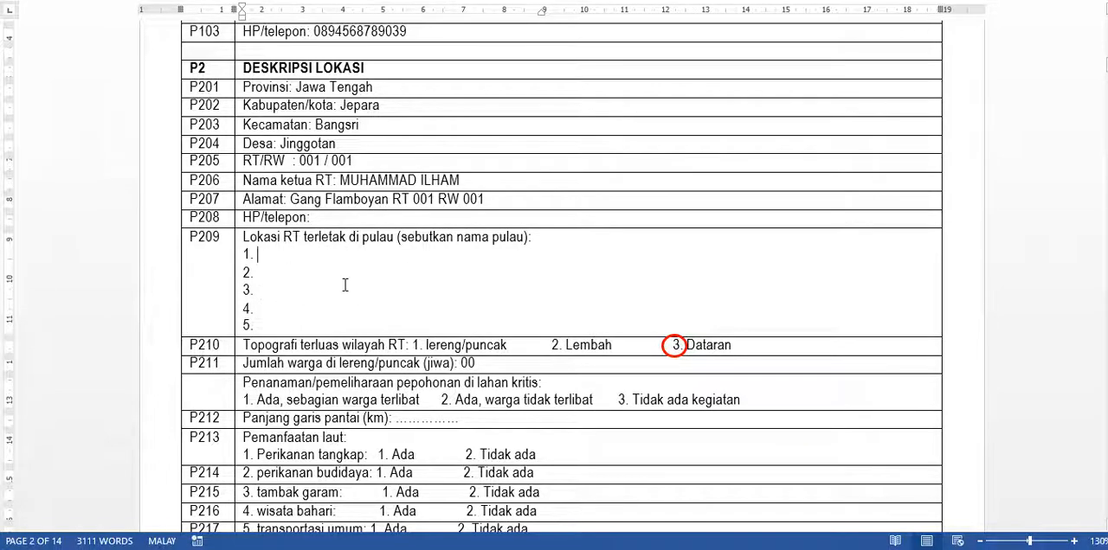
scroll(345, 285, "down", 3)
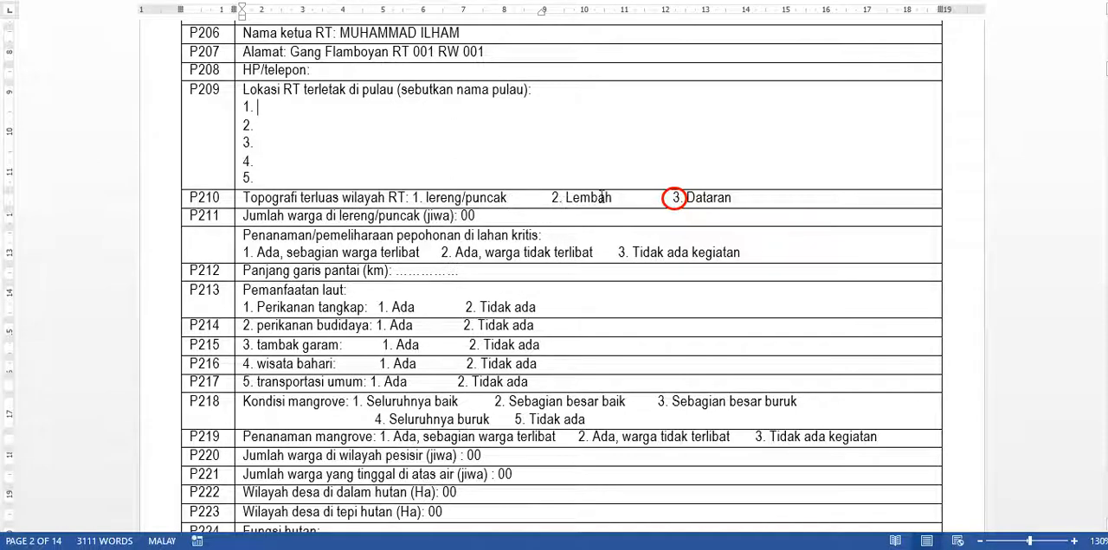
left_click(684, 204)
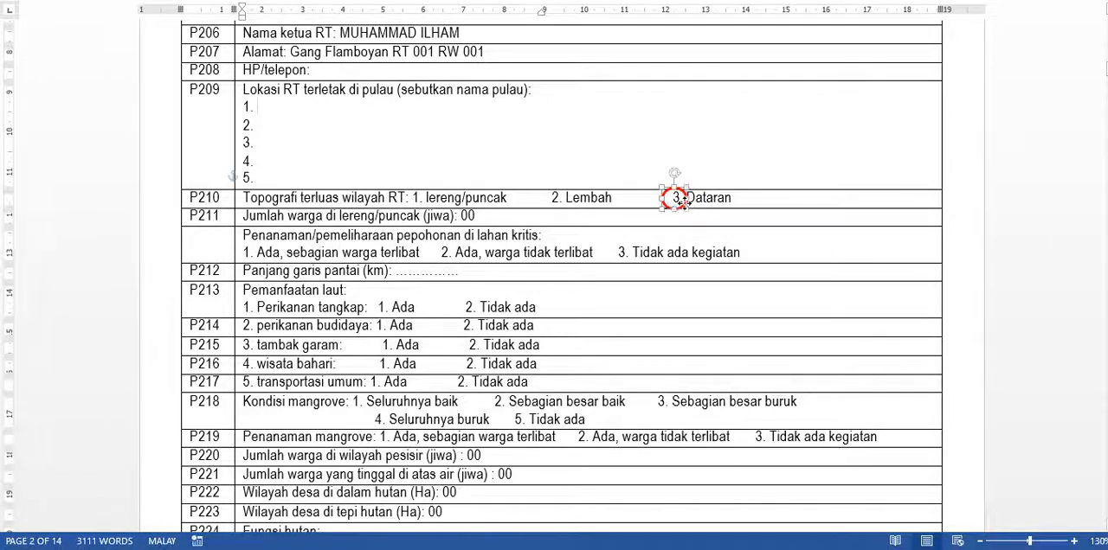
left_click_drag(681, 206, 684, 204)
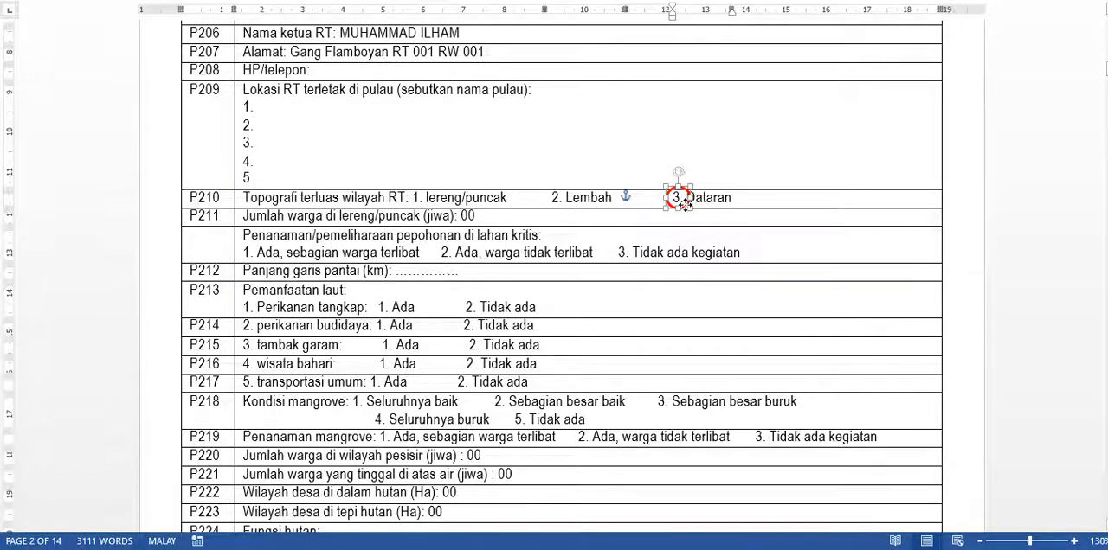
left_click_drag(685, 204, 683, 204)
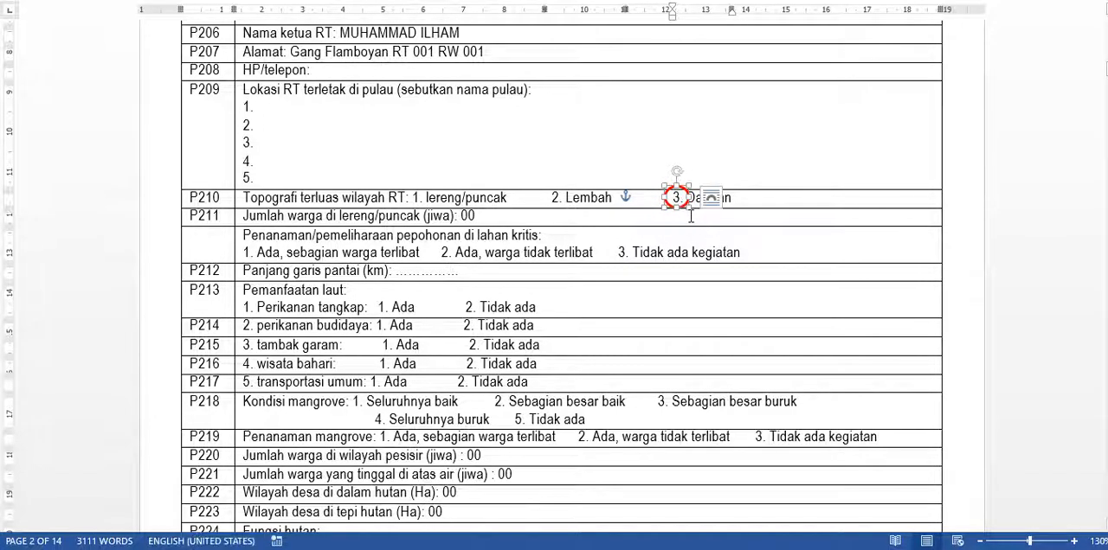
left_click(684, 220)
left_click(679, 206)
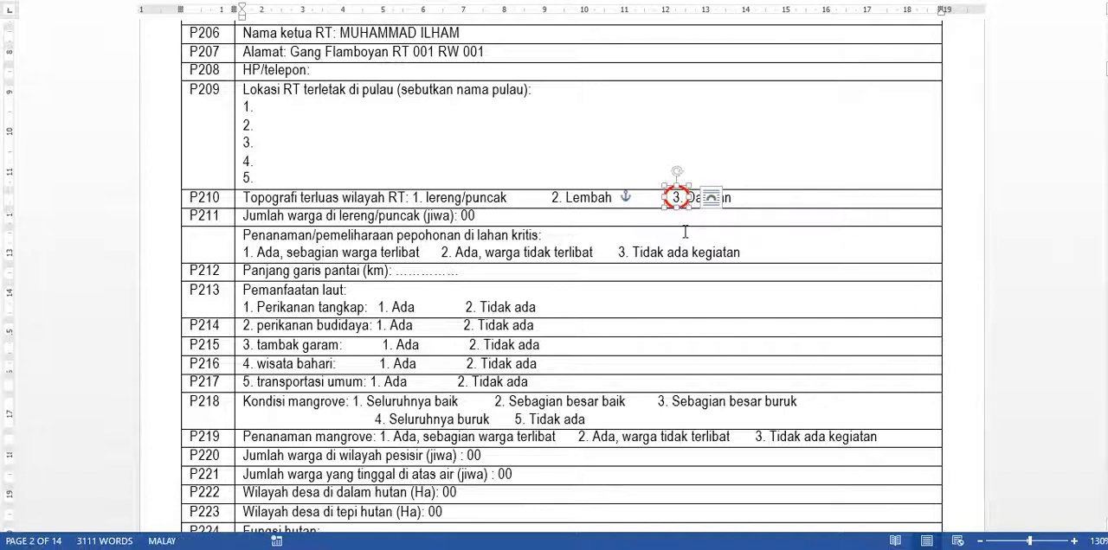
left_click(502, 222)
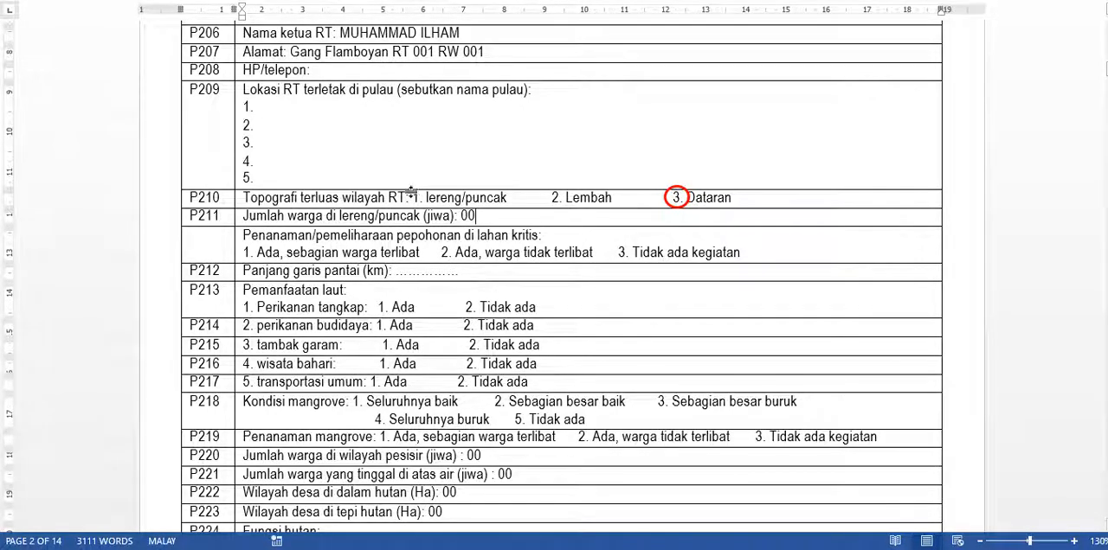
- Move the red circle to option 1 (lereng/puncak) in row P210 and select the resident count in row P211
left_click(682, 208)
left_click_drag(682, 208, 679, 208)
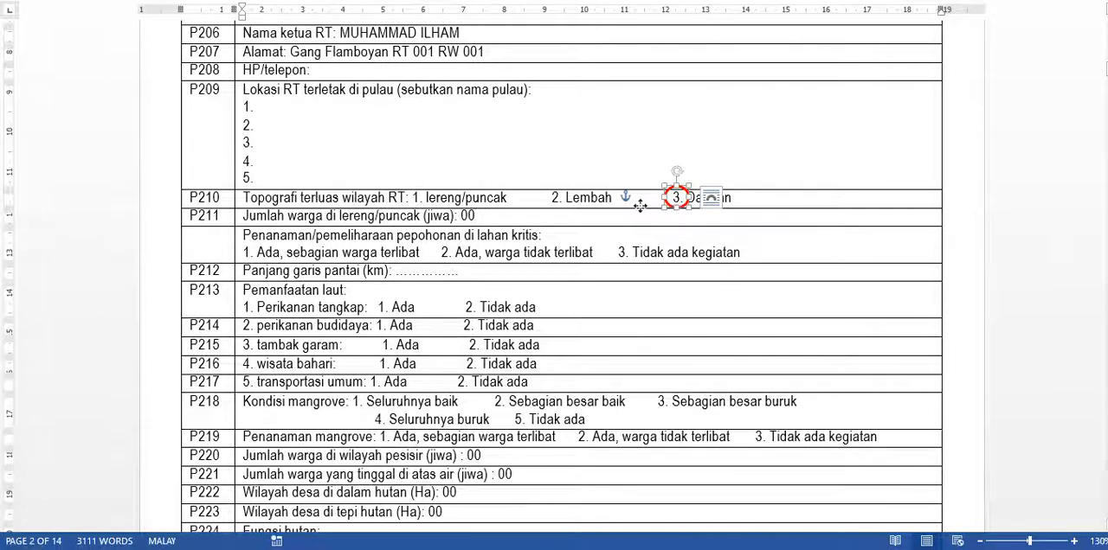
mouse_move(435, 206)
left_mouse_down()
mouse_move(405, 201)
mouse_move(413, 206)
left_mouse_up()
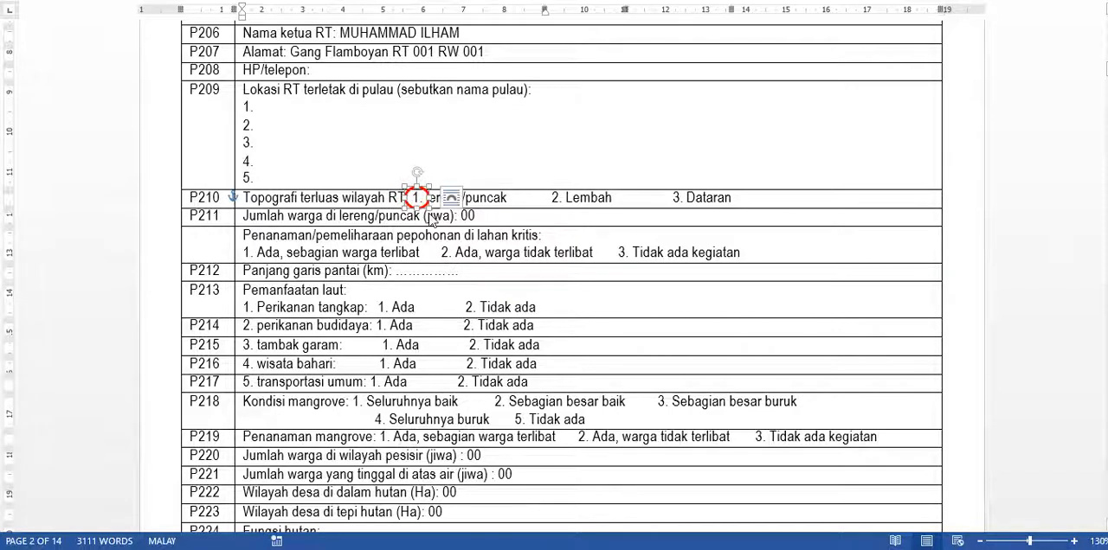
left_click(483, 218)
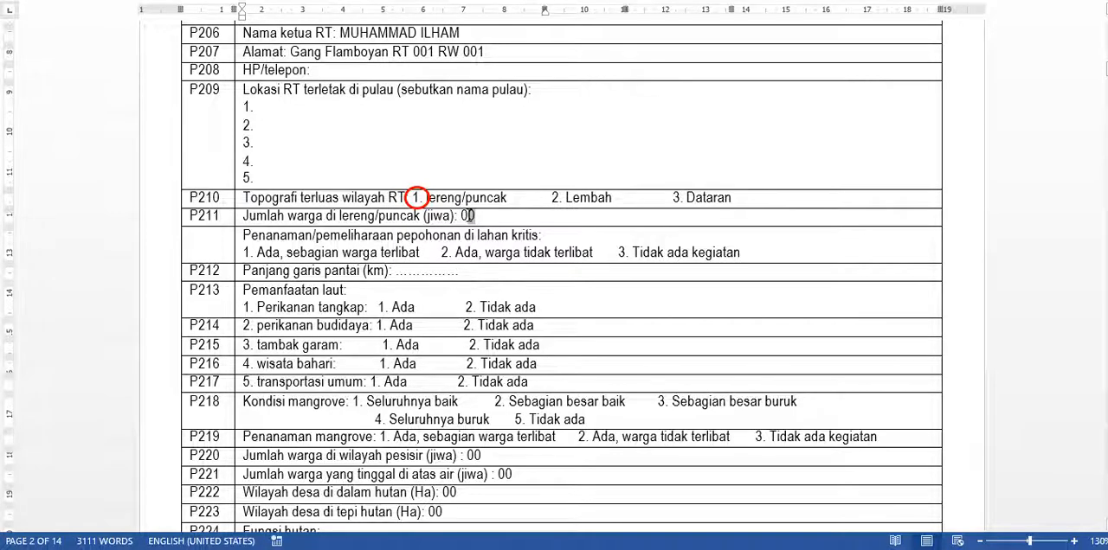
double_click(468, 216)
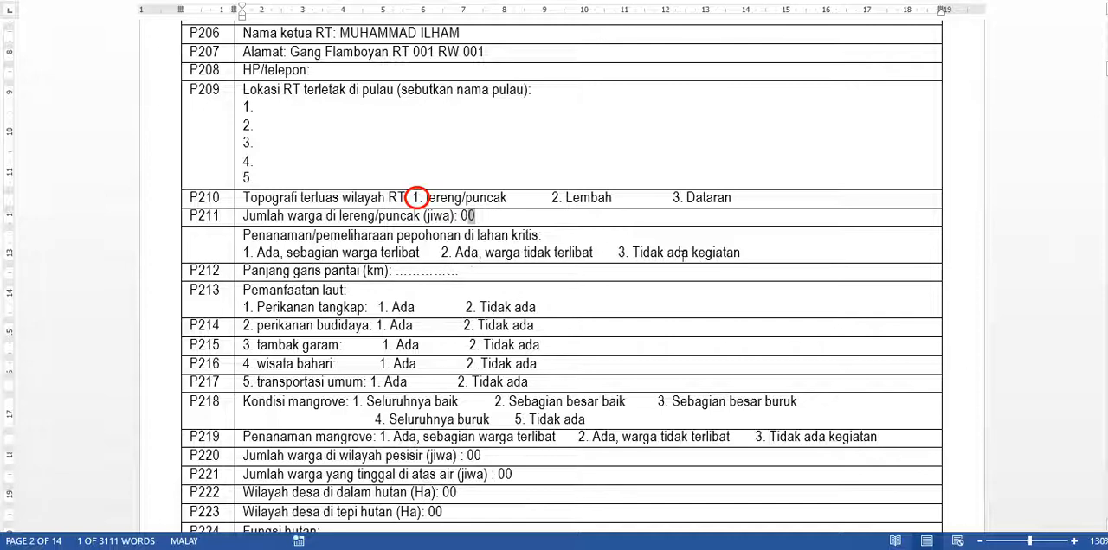
- Copy the red circle onto option 2 (Ada, warga tidak terlibat) in the critical-land tree planting row below P211
left_click(413, 205)
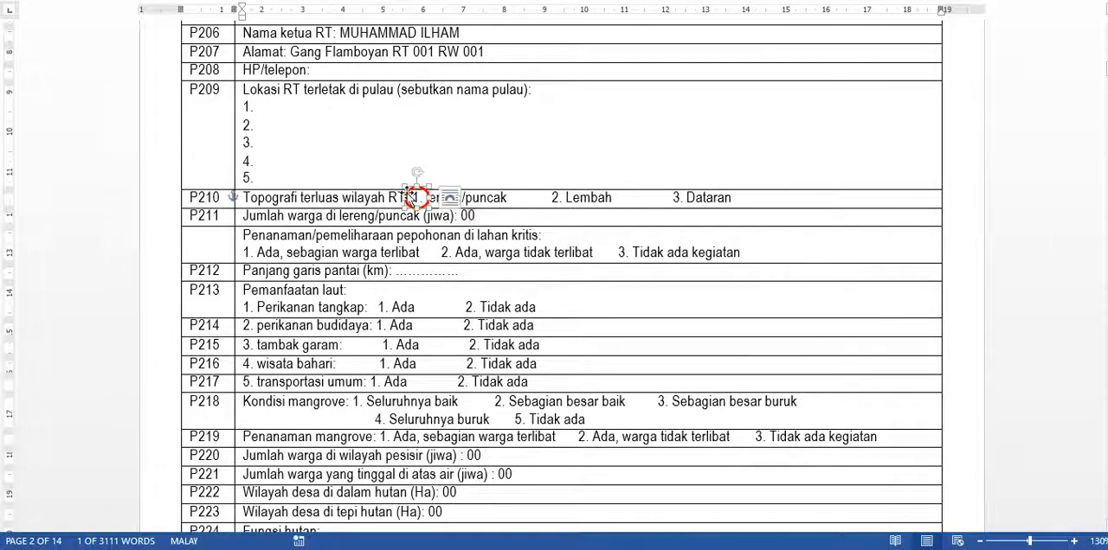
left_click_drag(409, 206, 608, 252)
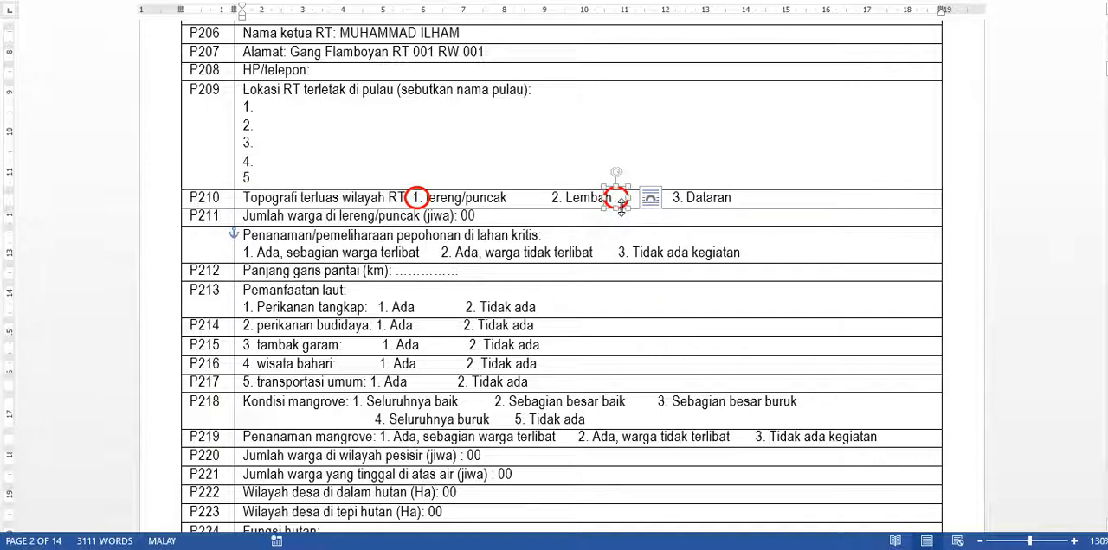
left_click_drag(620, 208, 449, 263)
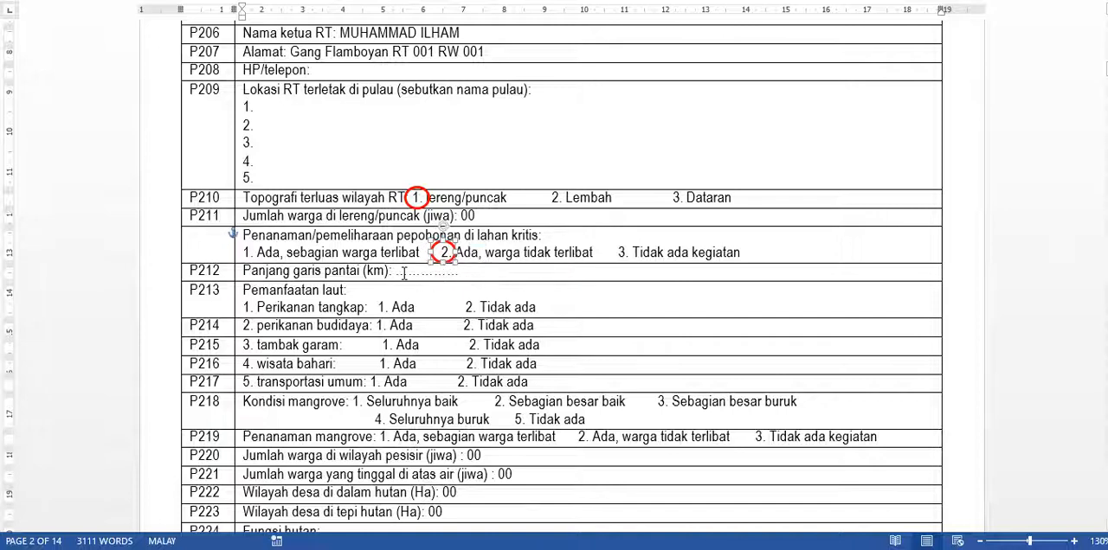
- Replace the dotted placeholder for coastline length in row P212 with 00
left_click(404, 273)
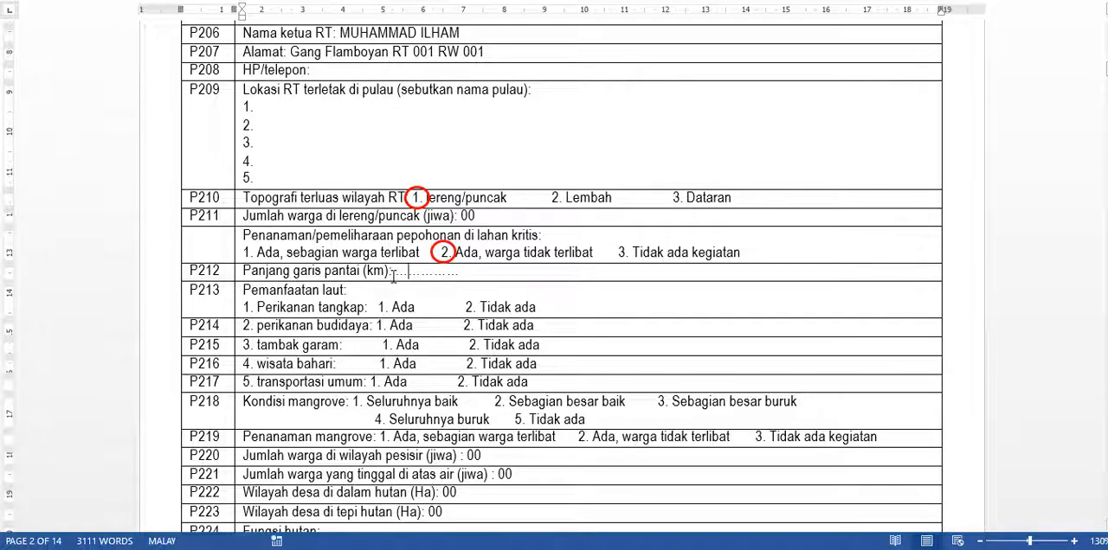
left_click_drag(394, 272, 458, 273)
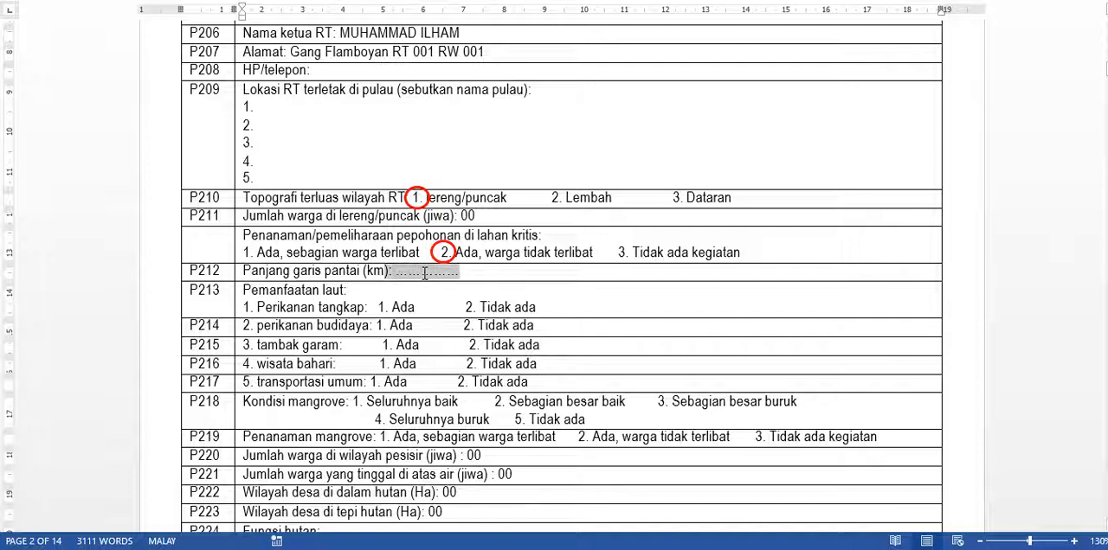
left_click(422, 273)
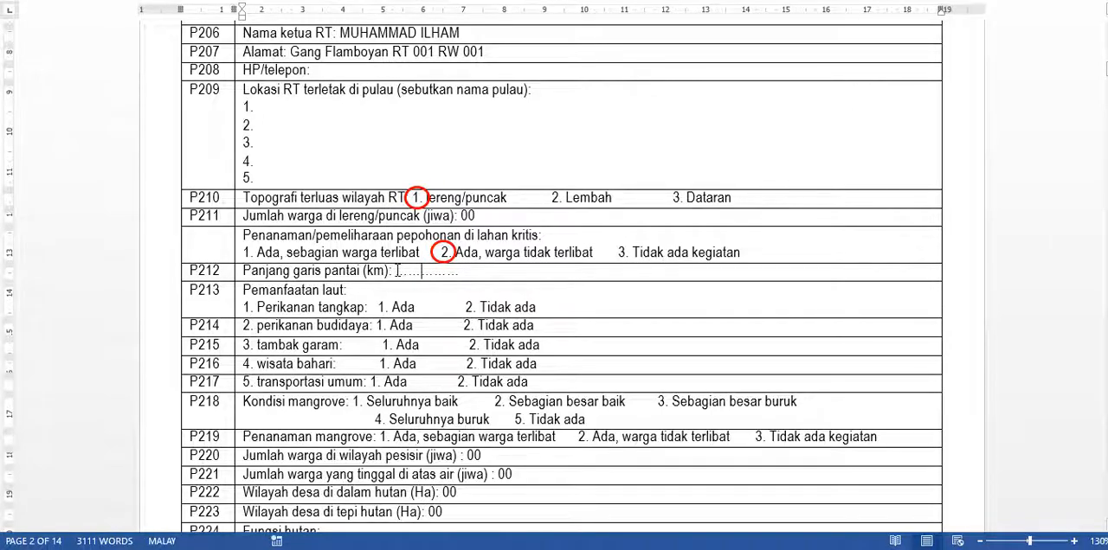
left_click_drag(395, 272, 462, 274)
type("00")
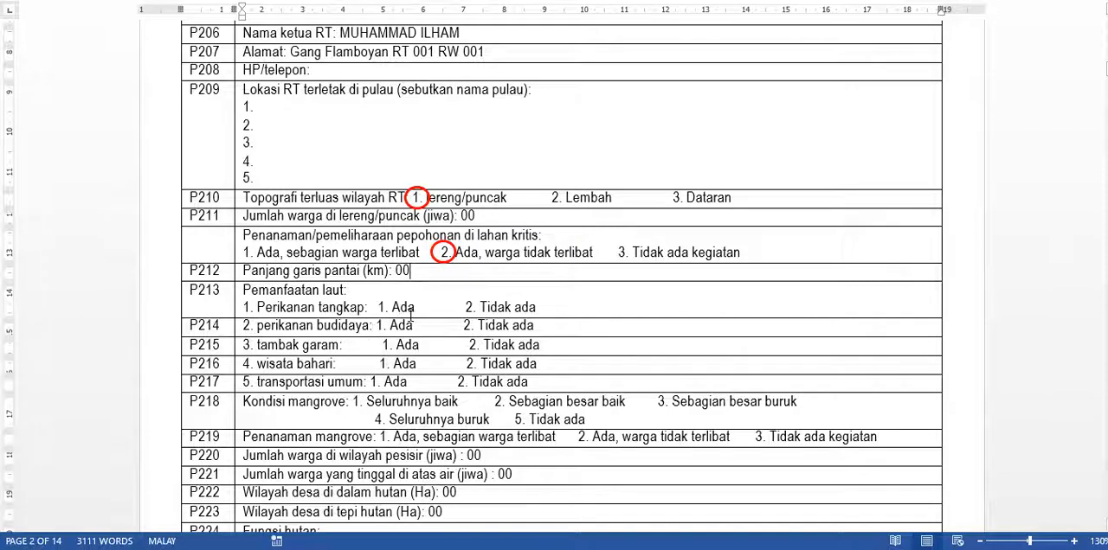
- Copy the red circle onto option 1 (Ada) in row P214 and option 2 (Tidak ada) in rows P215 and P216
left_click(448, 263)
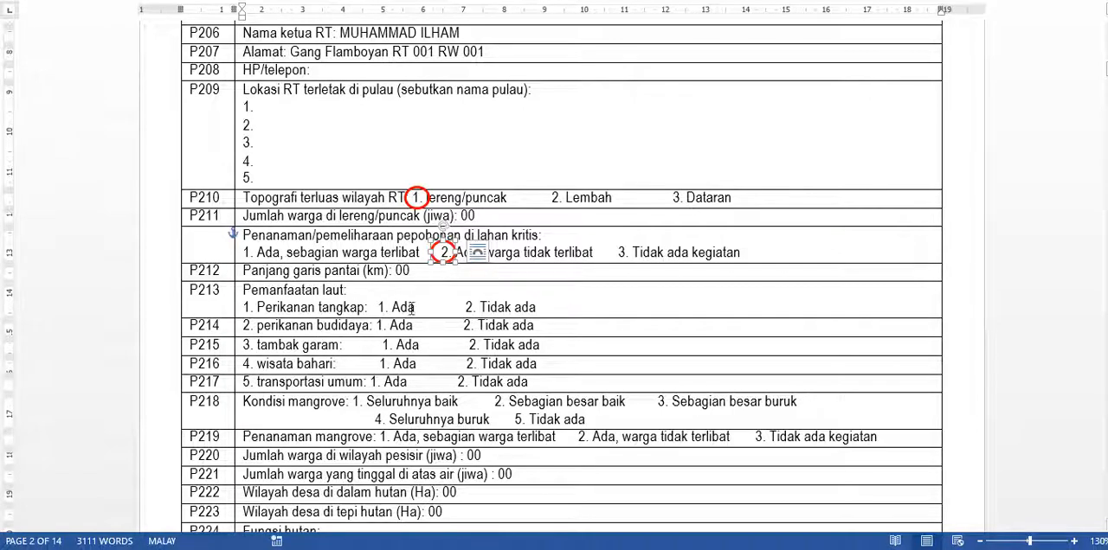
left_click_drag(449, 268, 384, 328)
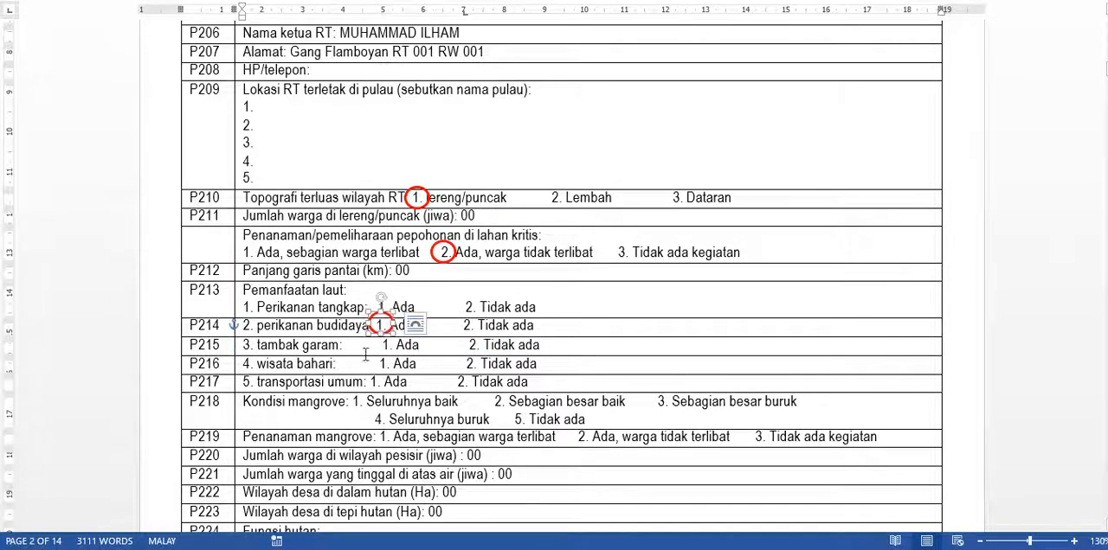
left_click(259, 346)
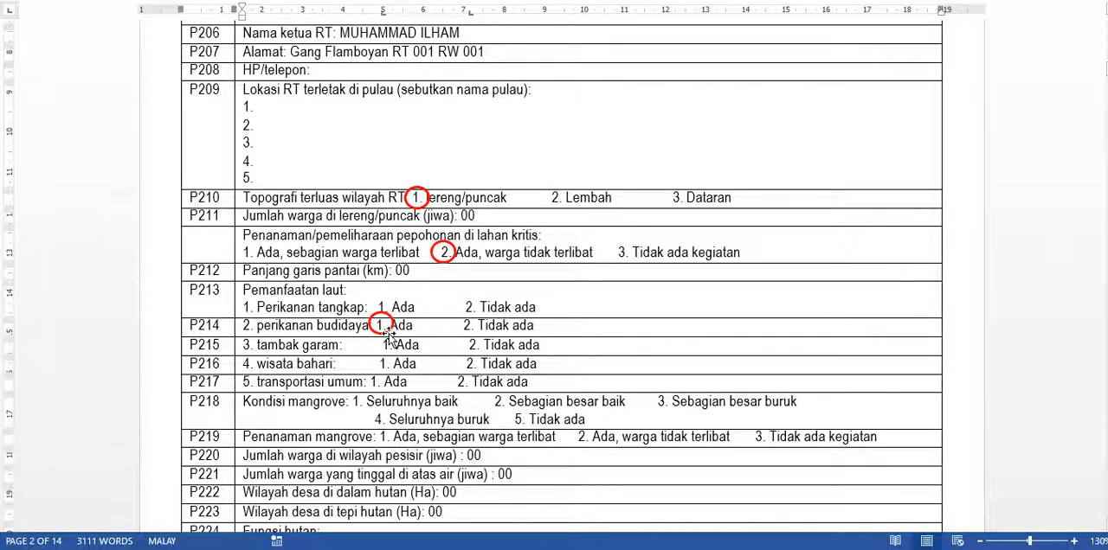
left_click_drag(390, 336, 470, 362)
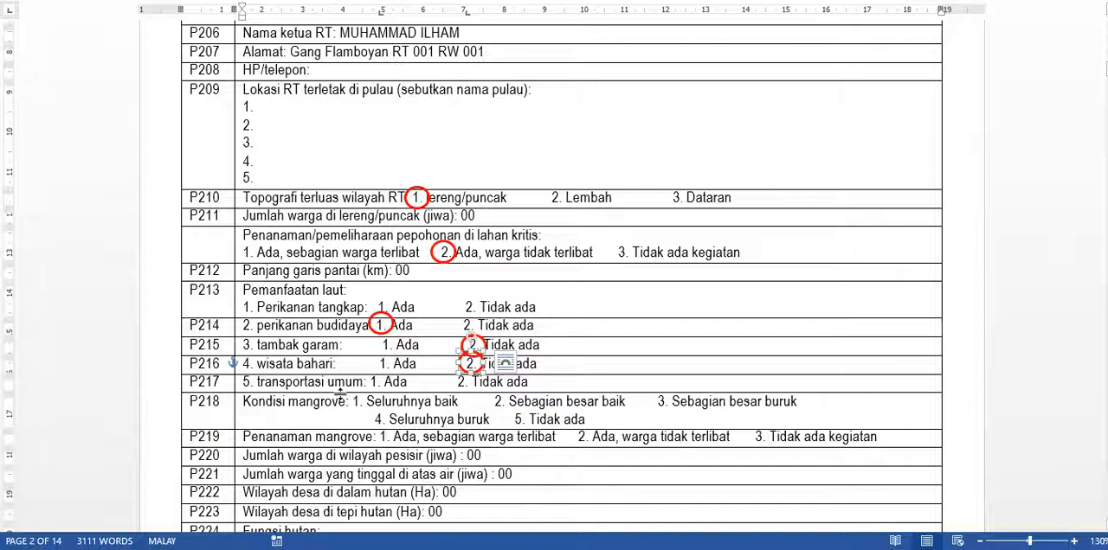
- Place a copy of the red circle on option 1 (Ada) for public transport in row P217
scroll(480, 355, "down", 1)
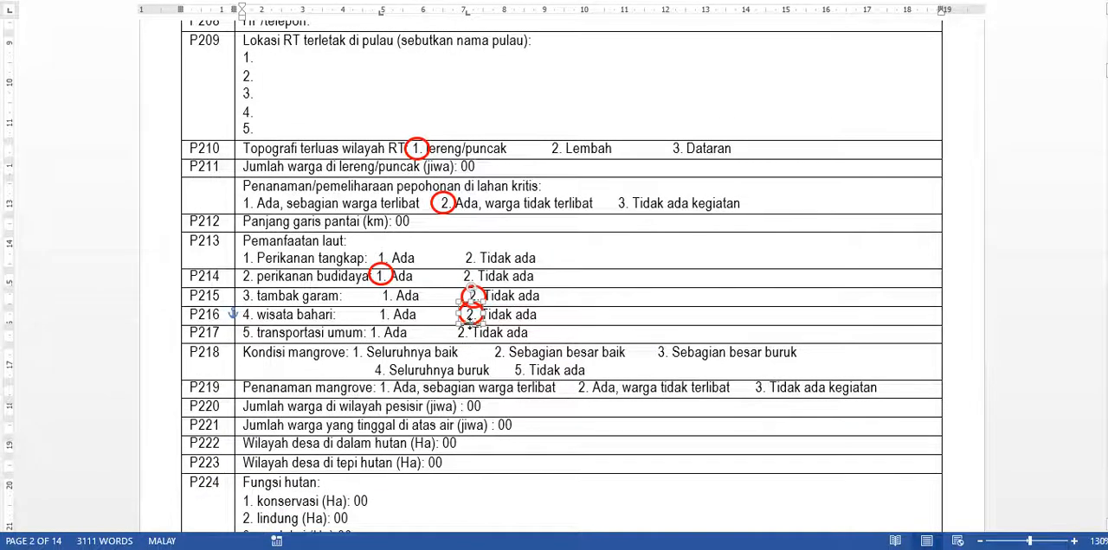
left_click(465, 332)
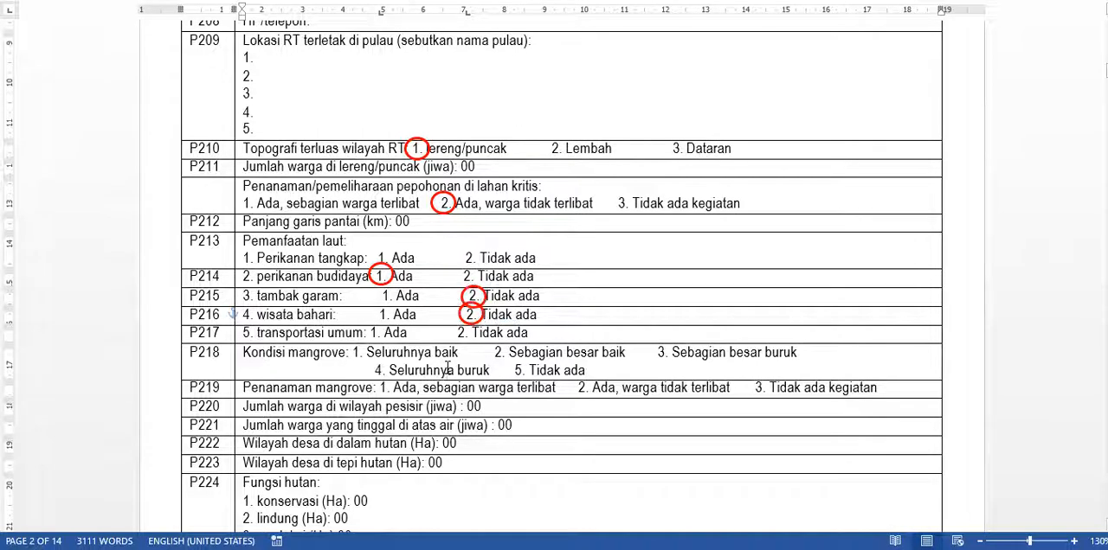
left_click(467, 322)
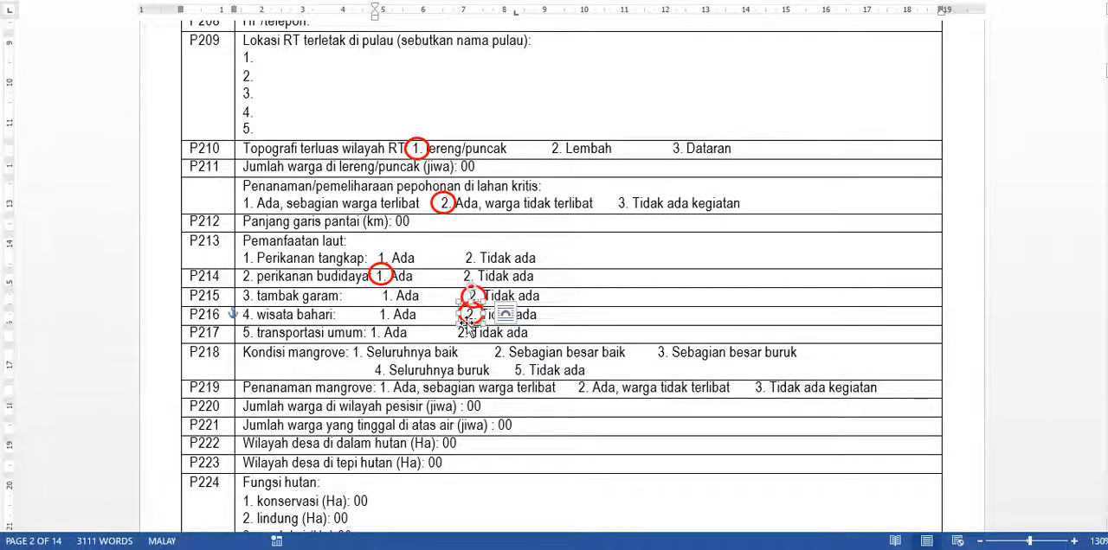
key("ctrl+v")
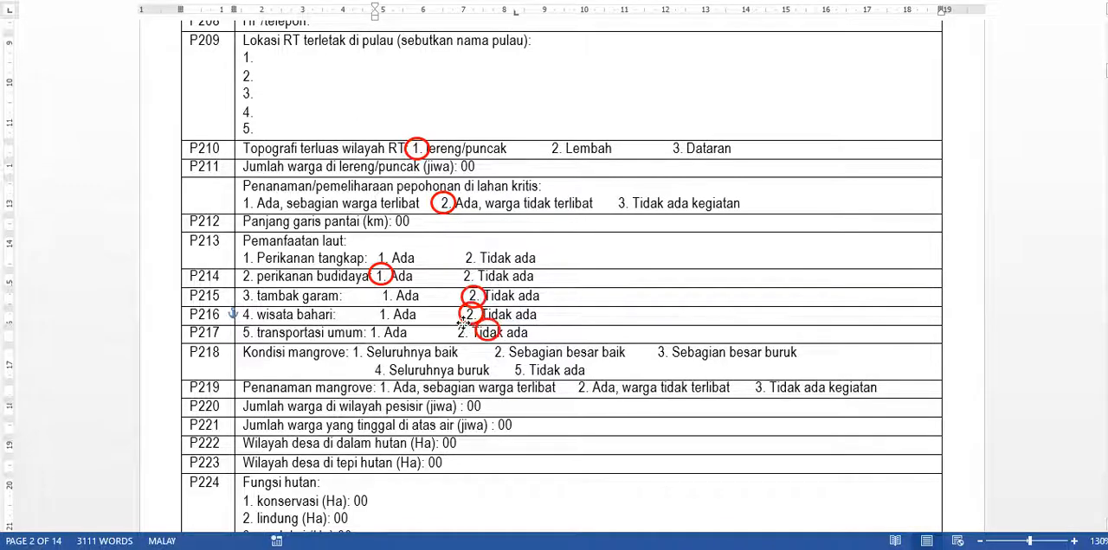
left_click_drag(469, 326, 378, 335)
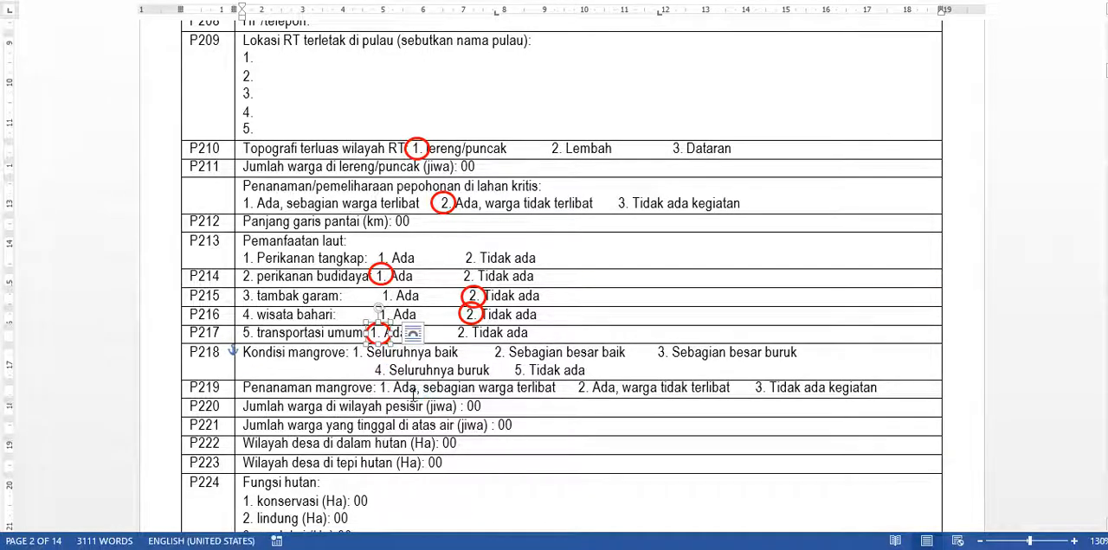
- Copy the red circle onto option 3 (Tidak ada kegiatan) in row P219 and option 5 (Tidak ada) in row P218
scroll(413, 390, "down", 1)
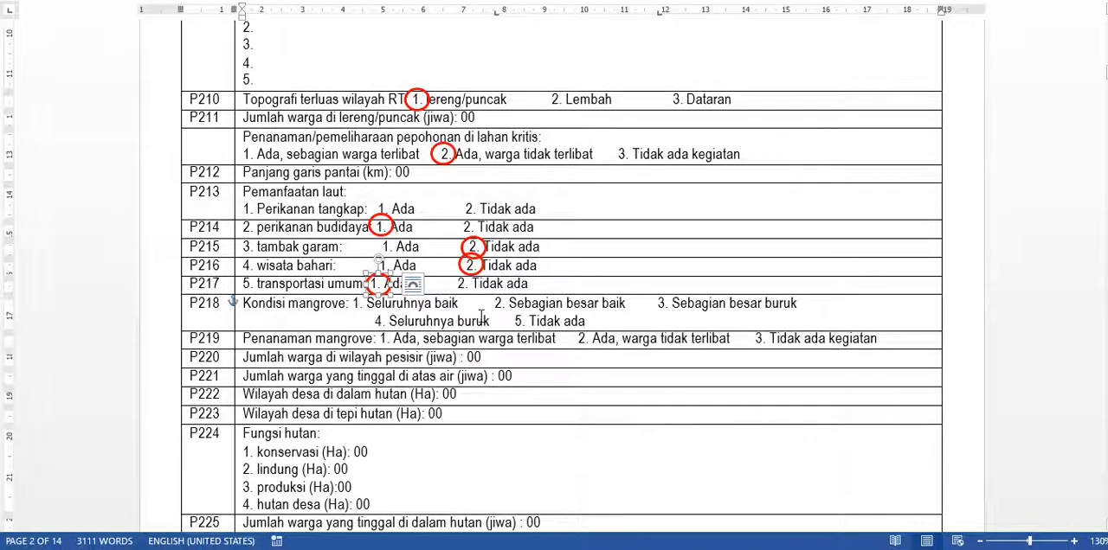
left_click_drag(374, 318, 683, 318)
scroll(627, 291, "down", 3)
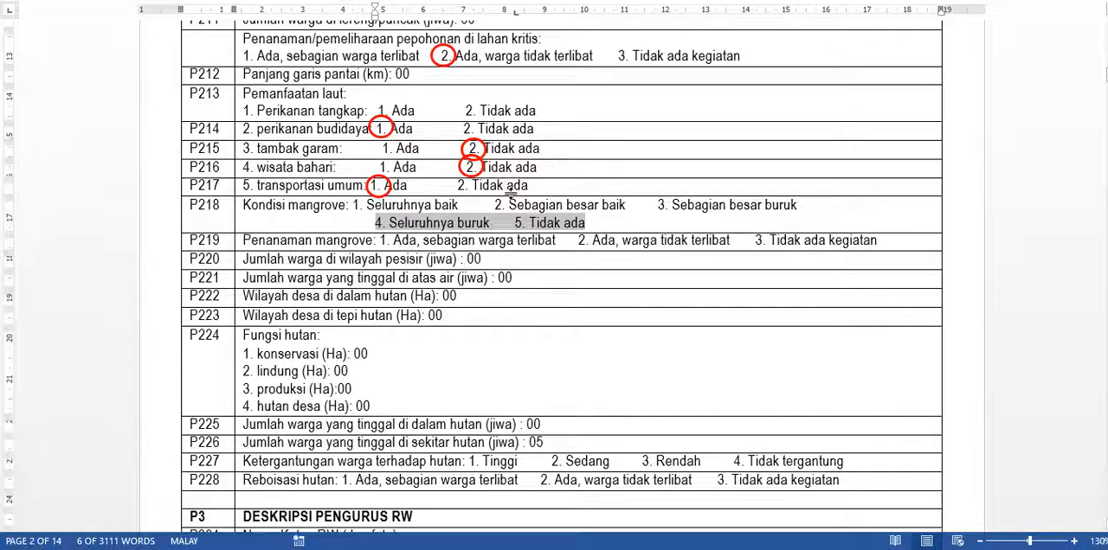
left_click(476, 171)
left_click_drag(476, 171, 762, 169)
mouse_move(764, 260)
left_mouse_down()
mouse_move(769, 171)
mouse_move(774, 235)
mouse_move(772, 222)
mouse_move(761, 247)
left_mouse_up()
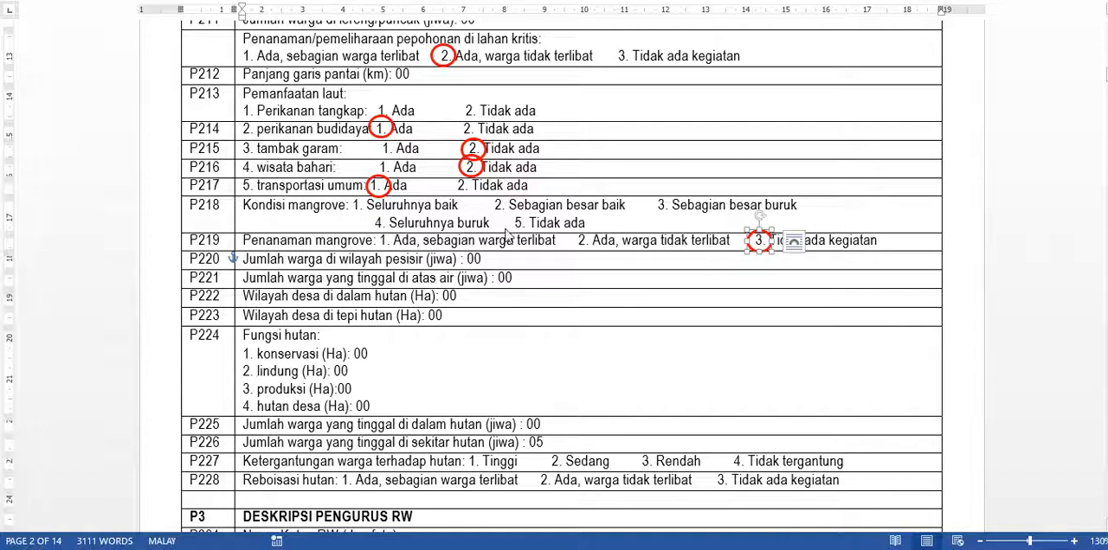
left_click(477, 178)
left_click_drag(479, 178, 533, 226)
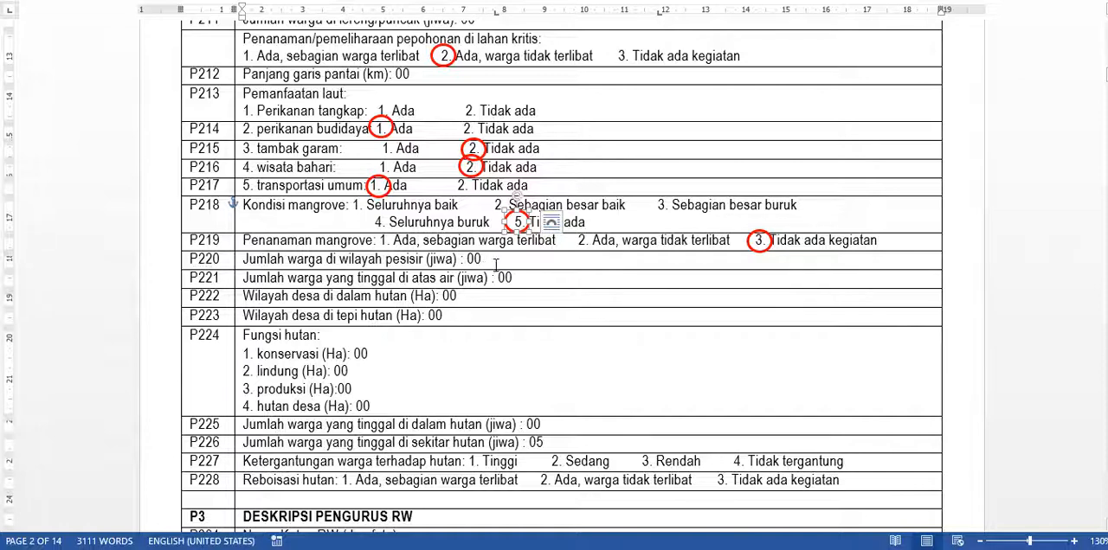
- Select the coastal-area resident count in row P220 and review the surrounding rows
left_click_drag(488, 260, 470, 259)
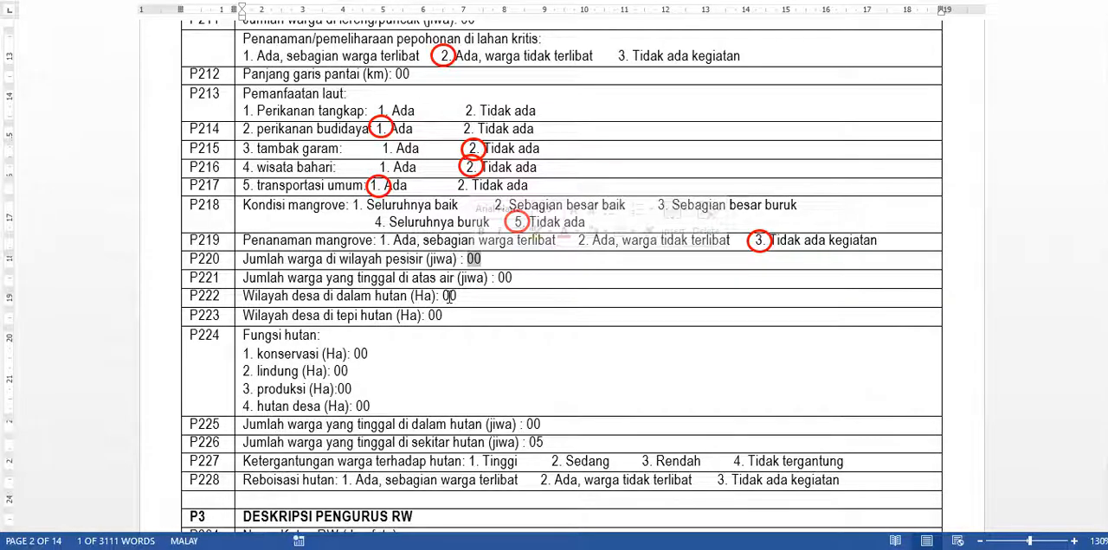
scroll(449, 297, "up", 2)
scroll(449, 297, "down", 2)
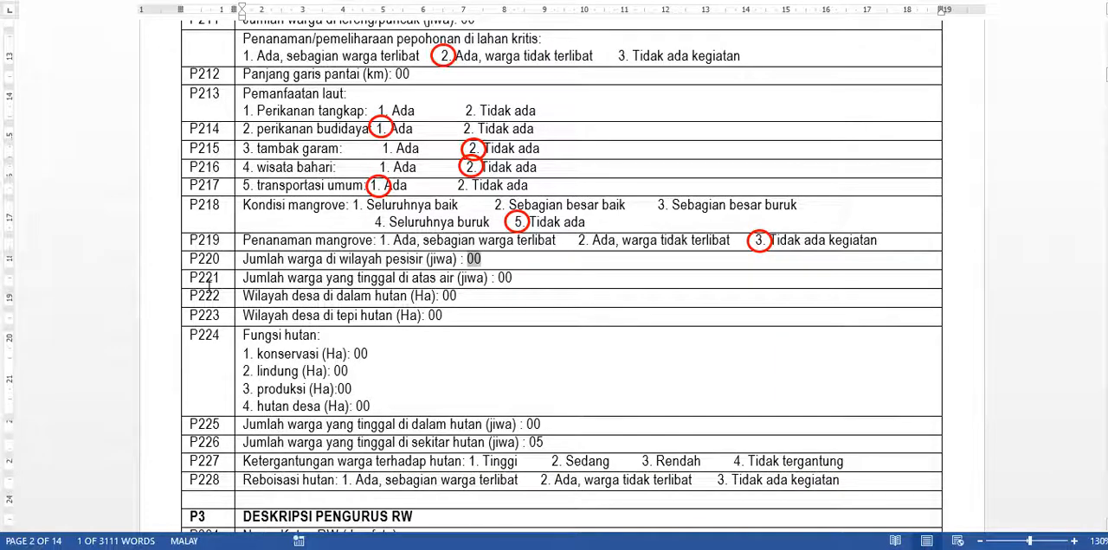
- Review the coastal and over-water resident counts in rows P220 and P221 along with the surrounding P2 answers
left_click(477, 260)
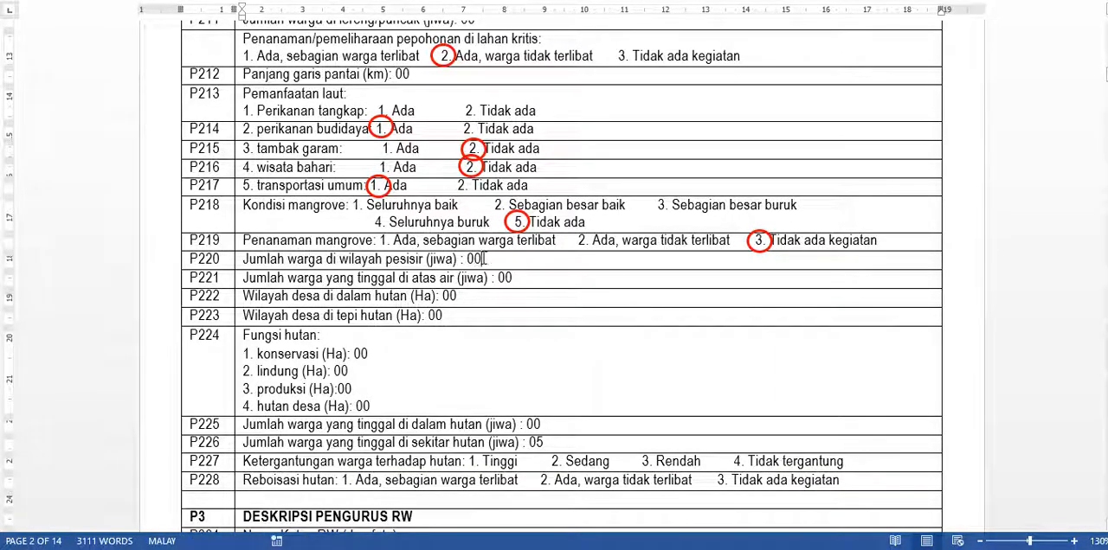
double_click(476, 258)
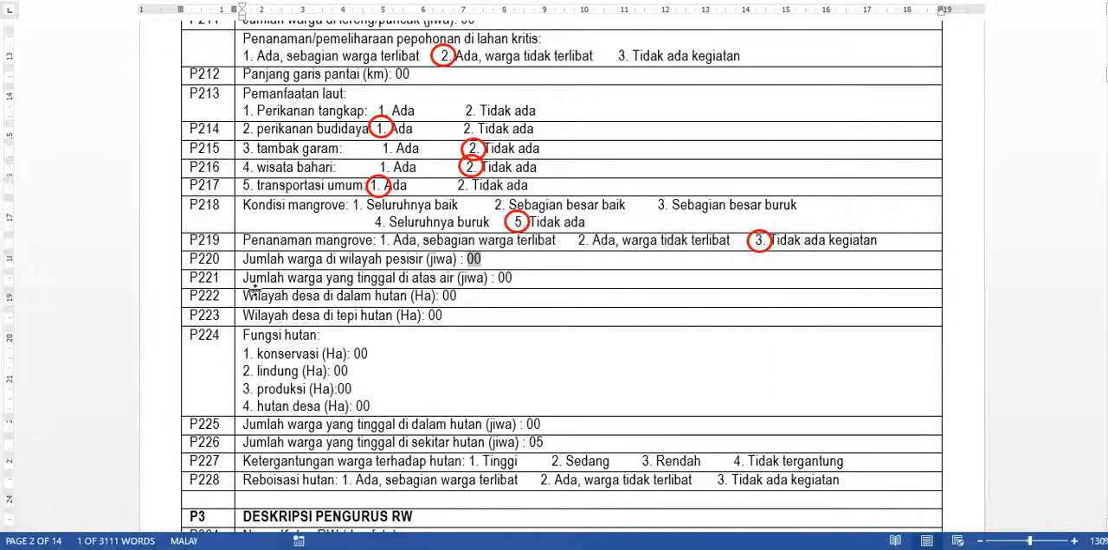
double_click(506, 278)
left_click(519, 278)
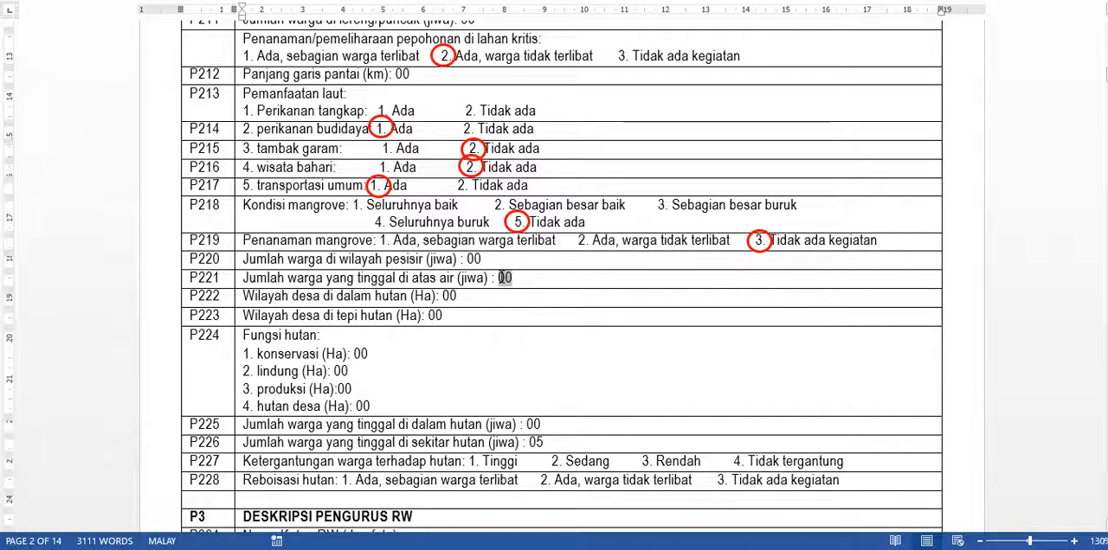
double_click(503, 277)
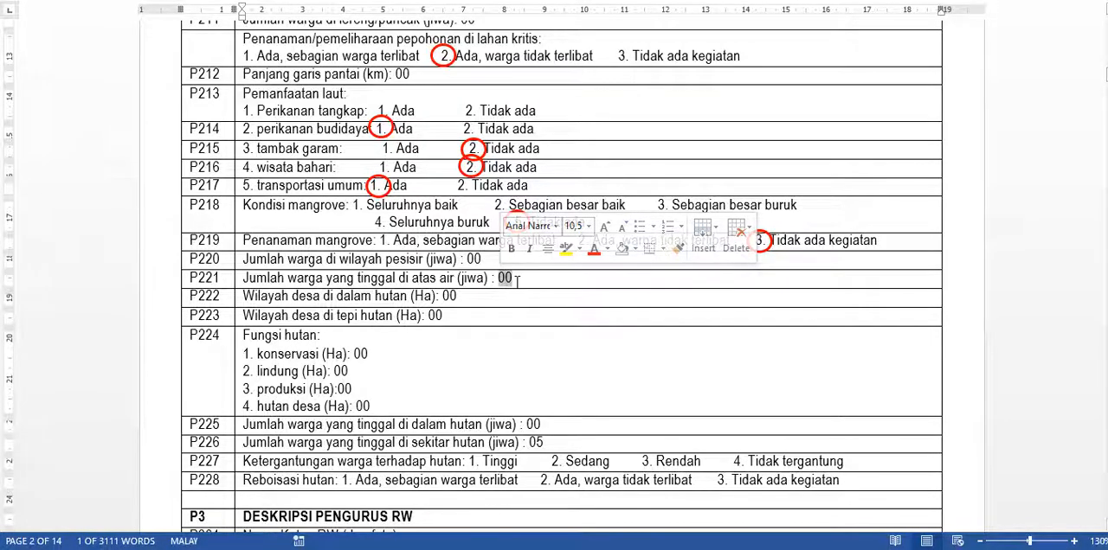
left_click(512, 279)
double_click(507, 277)
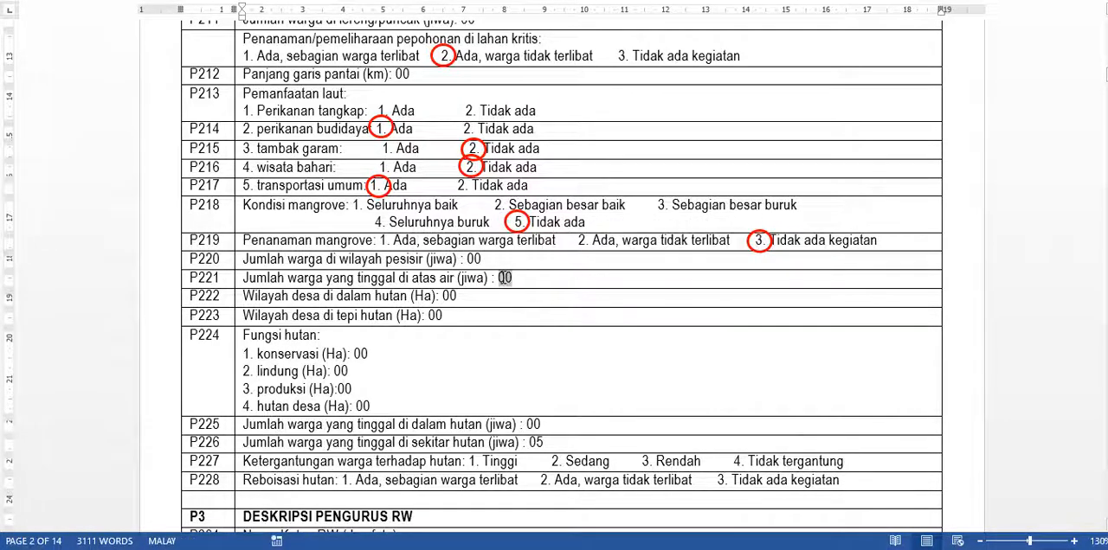
scroll(327, 295, "down", 1)
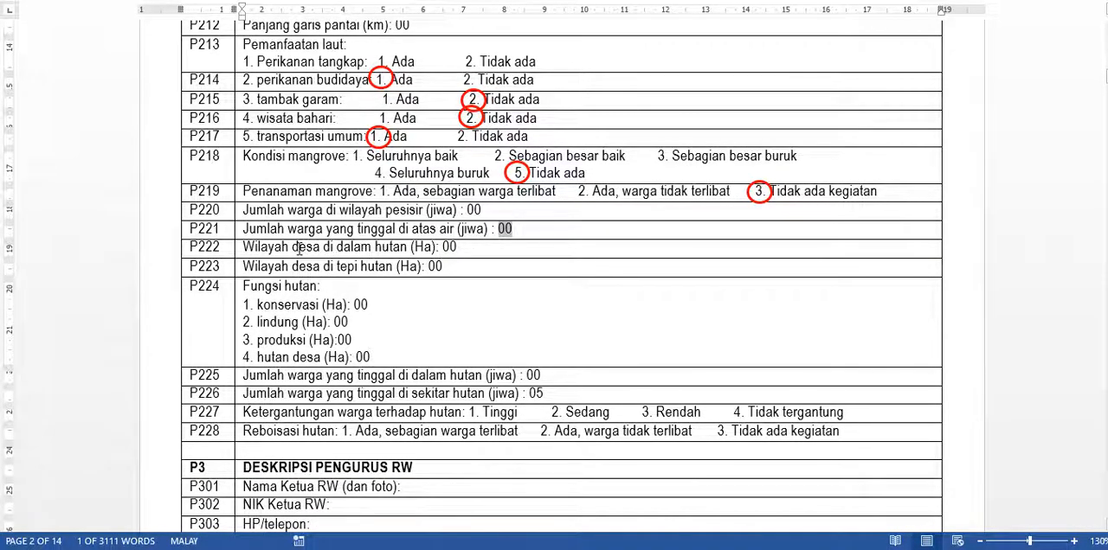
scroll(453, 247, "up", 1)
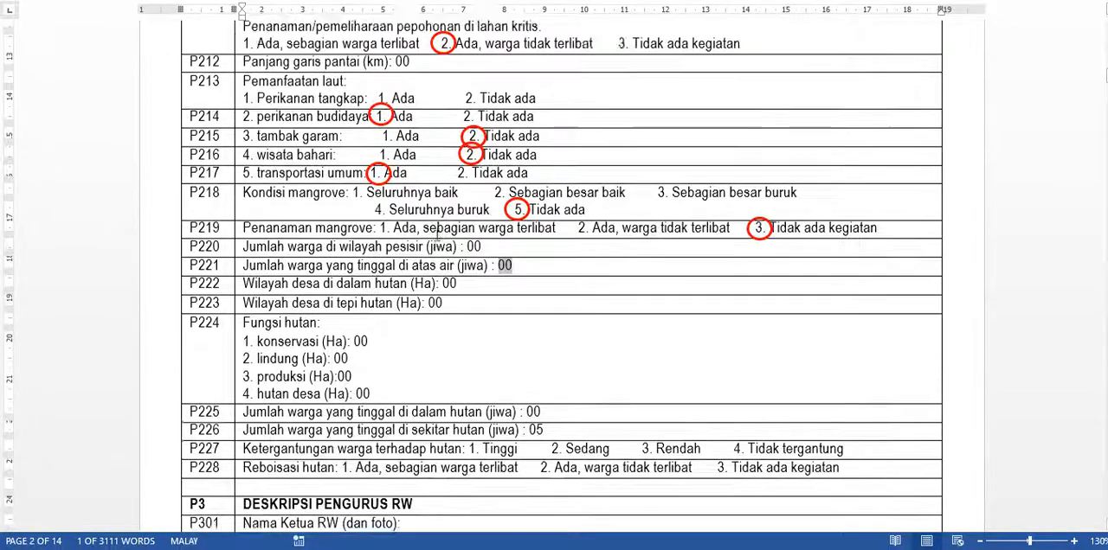
scroll(437, 232, "up", 5)
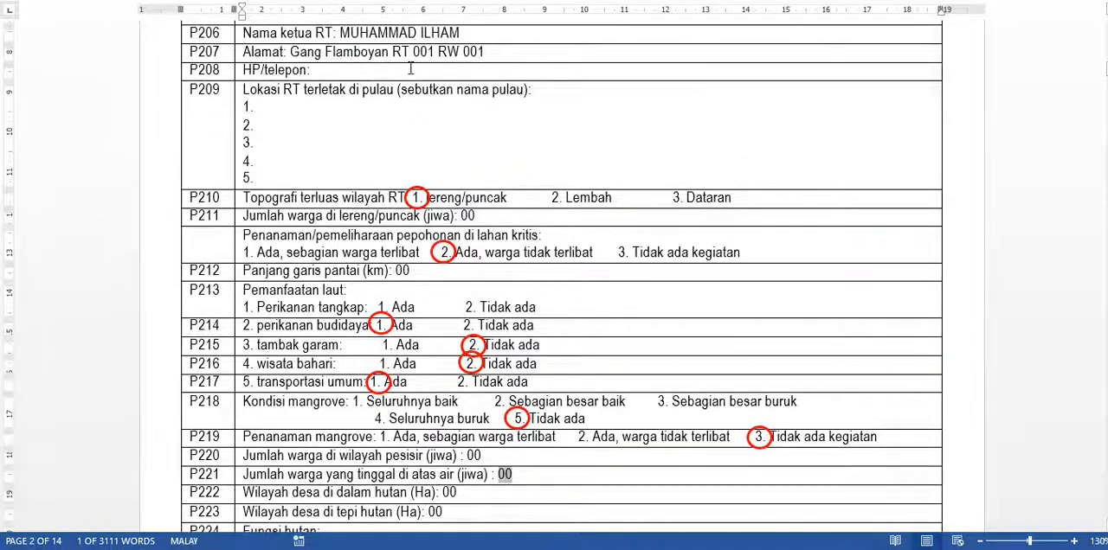
scroll(437, 253, "down", 4)
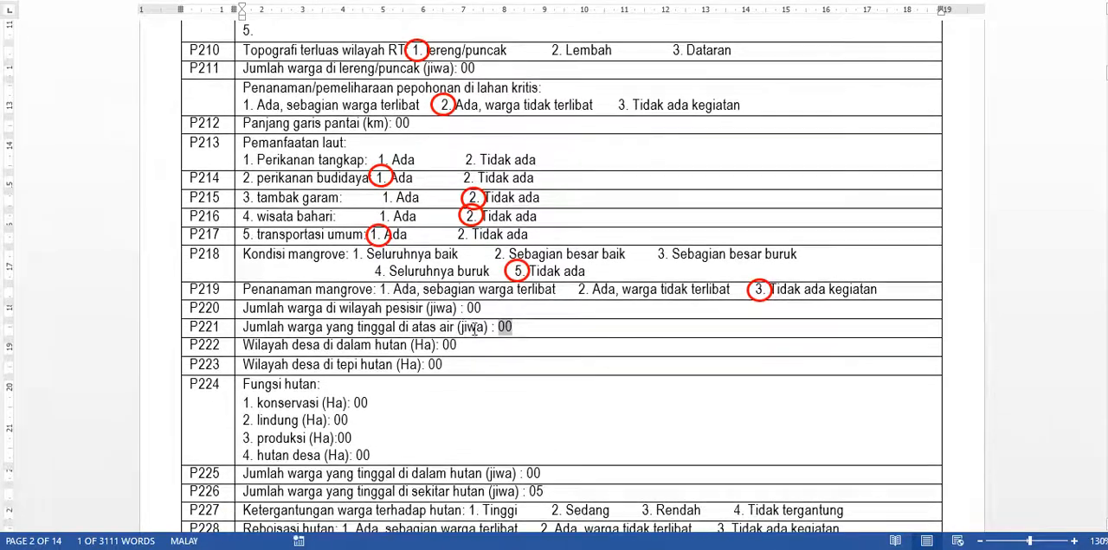
left_click(477, 346)
scroll(475, 345, "down", 3)
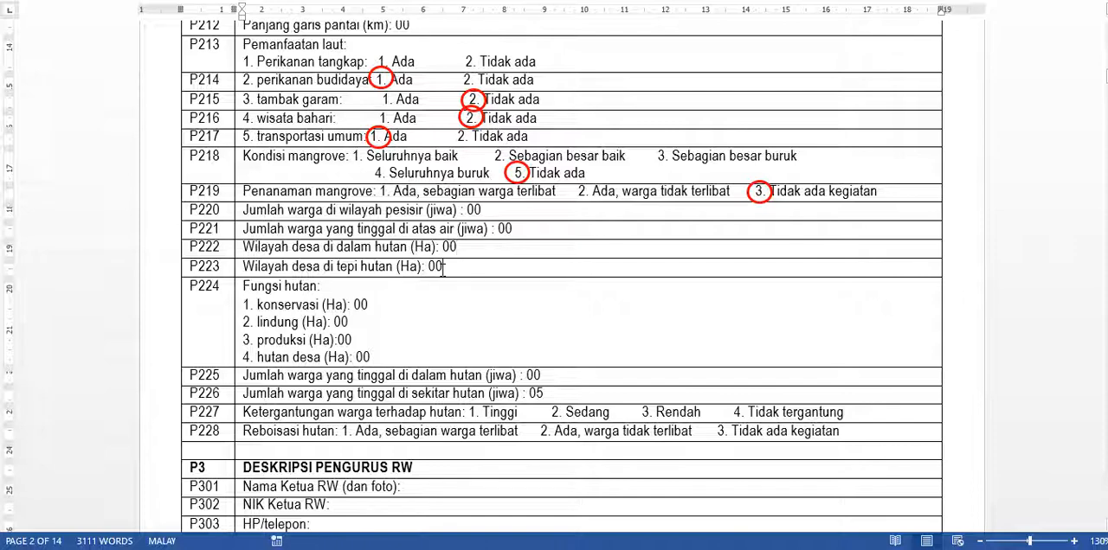
- Set the village area at the forest edge in row P223 to 20 Ha
left_click(443, 268)
scroll(446, 270, "down", 1)
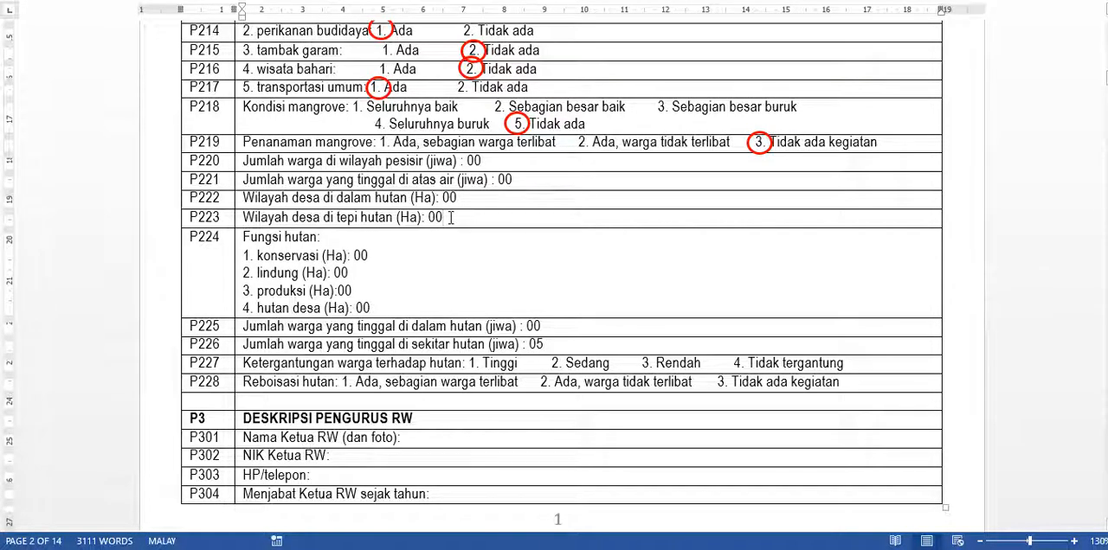
scroll(450, 218, "down", 1)
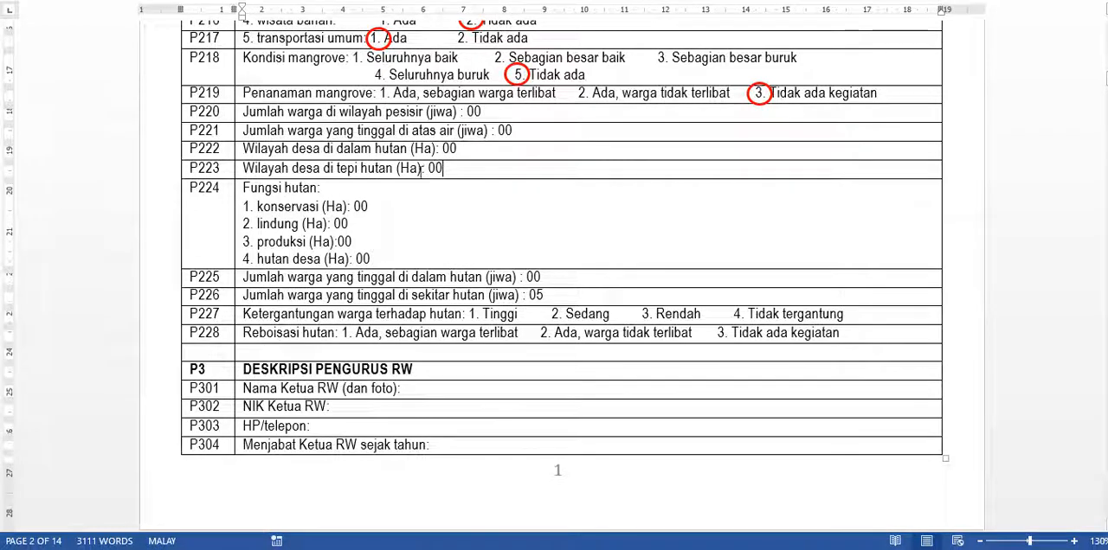
double_click(436, 168)
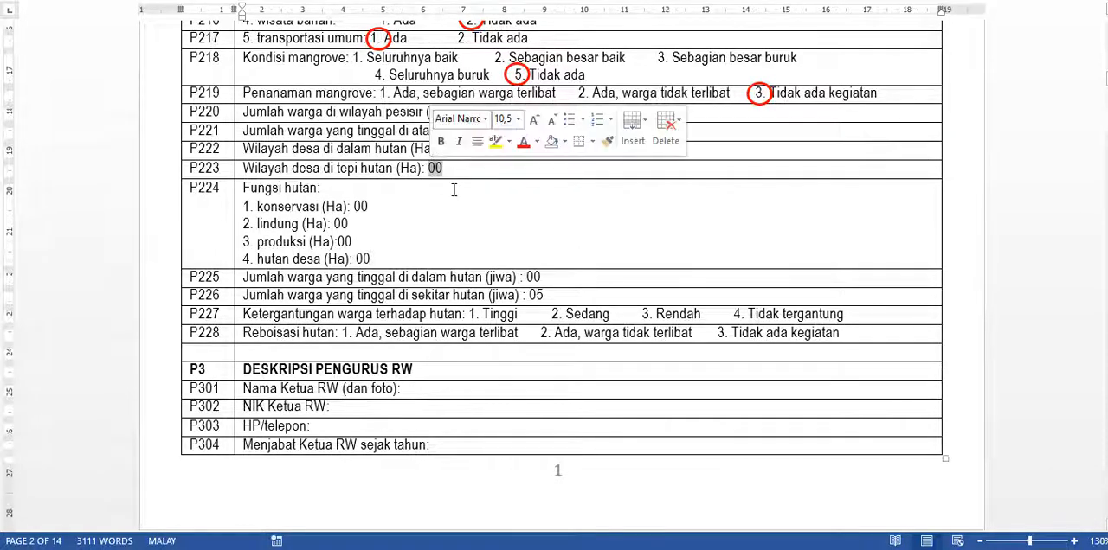
type("20")
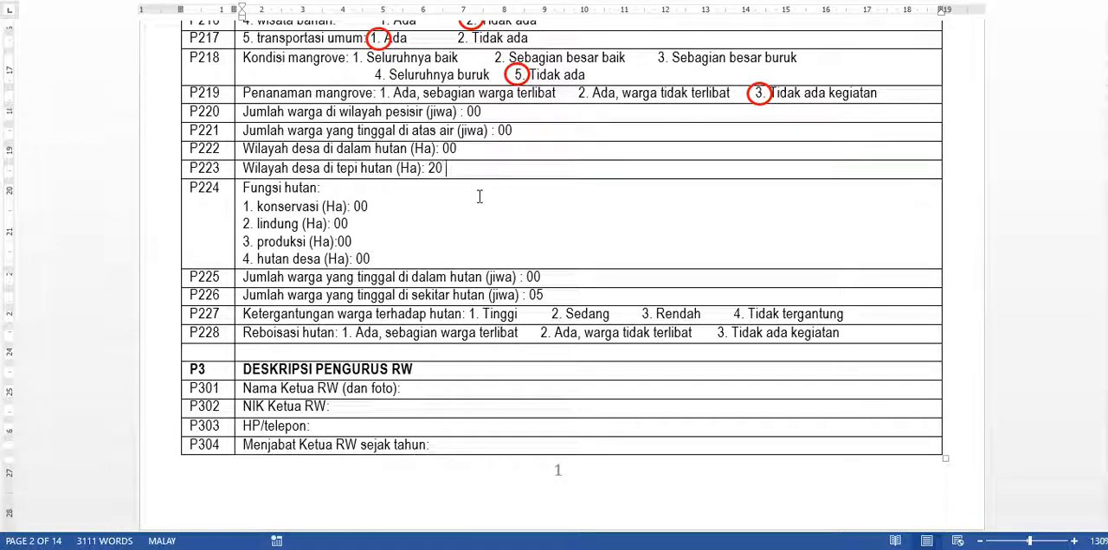
type(" Ha")
left_click(422, 229)
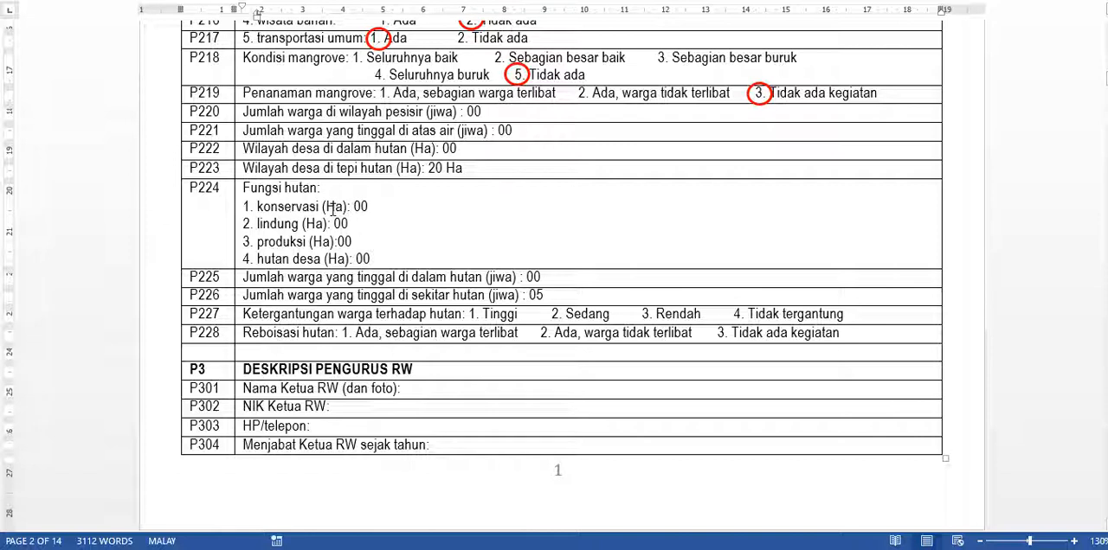
- Review the conservation, protected, production and village forest area entries in row P224
double_click(360, 206)
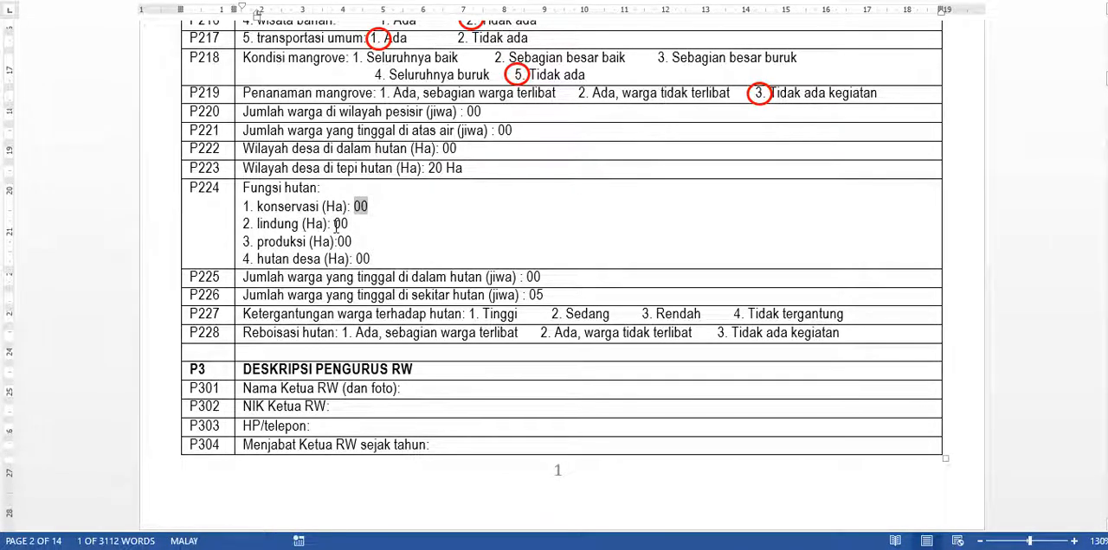
left_click_drag(347, 223, 336, 223)
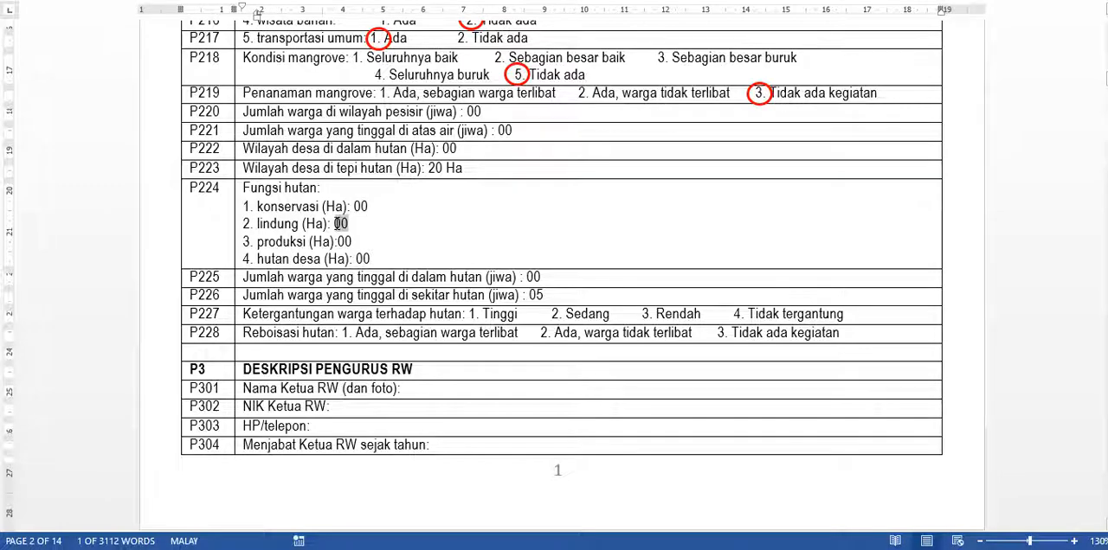
left_click_drag(257, 243, 352, 244)
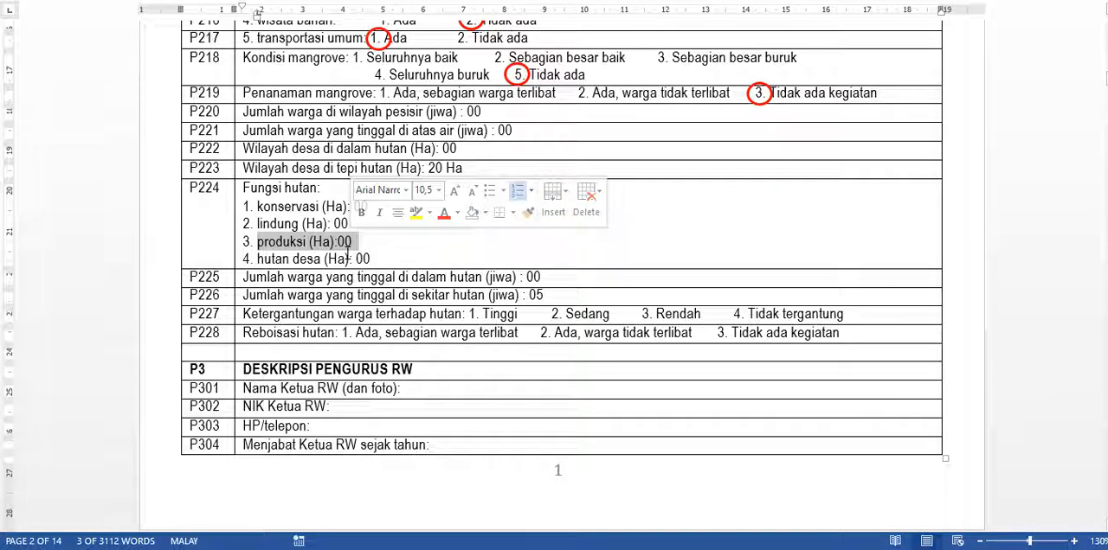
left_click(347, 255)
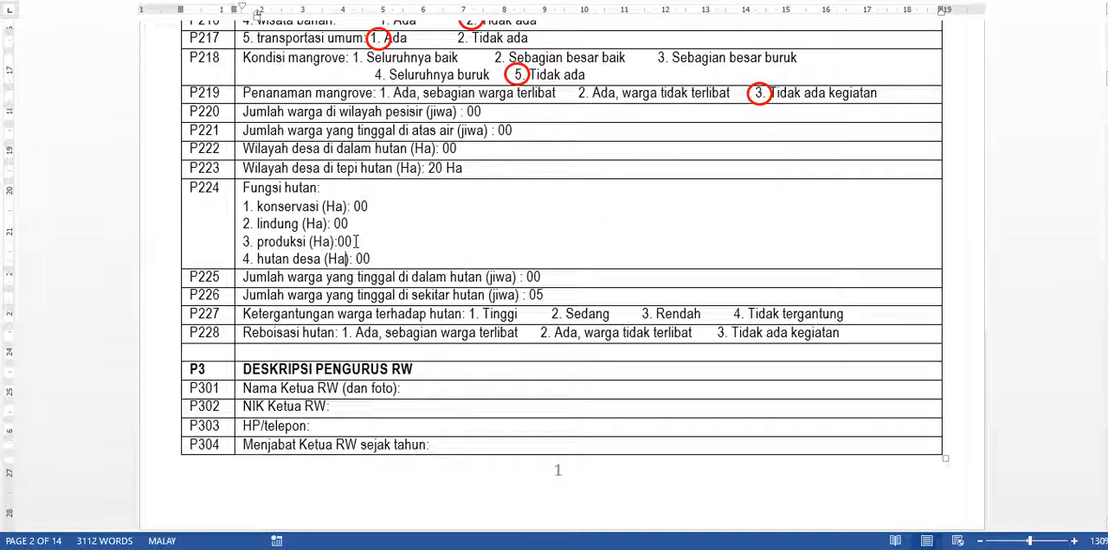
left_click_drag(257, 259, 372, 259)
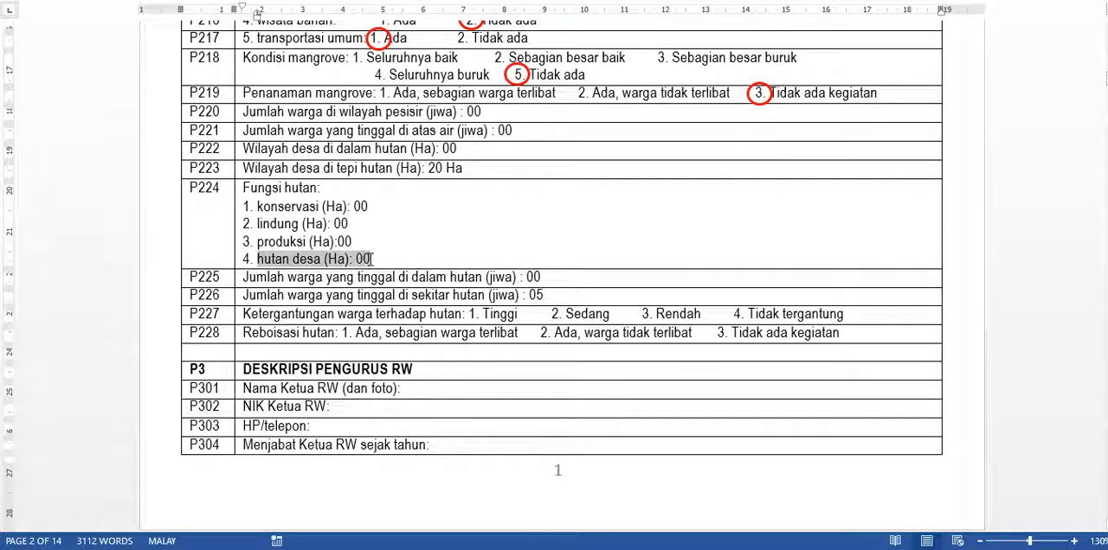
left_click(356, 259)
- Copy the red circle from row P218 onto option 3 (Rendah) for forest dependence in row P227
scroll(353, 258, "down", 1)
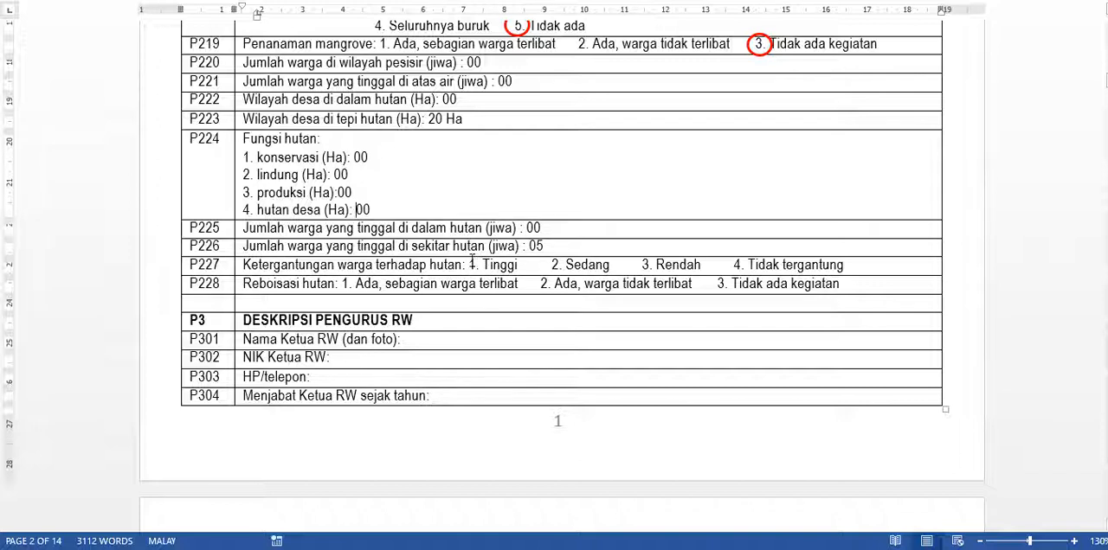
left_click(522, 33)
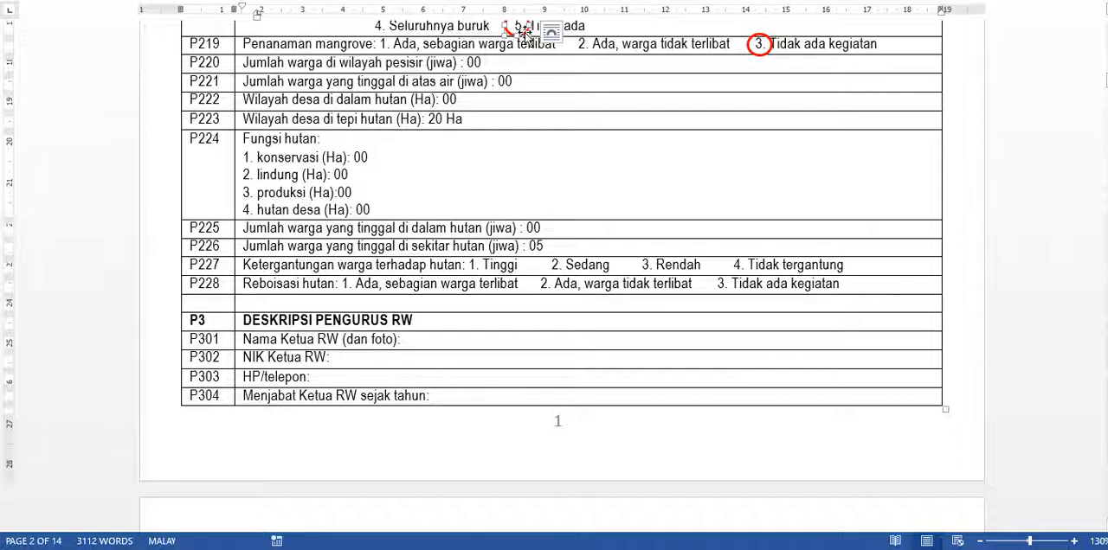
left_click_drag(526, 35, 623, 275)
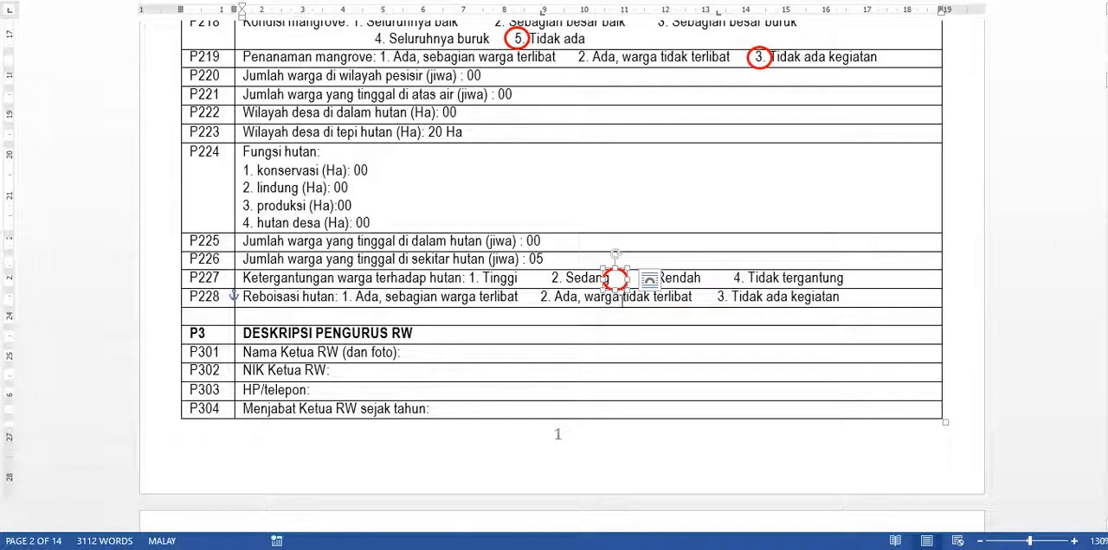
left_click_drag(617, 278, 646, 279)
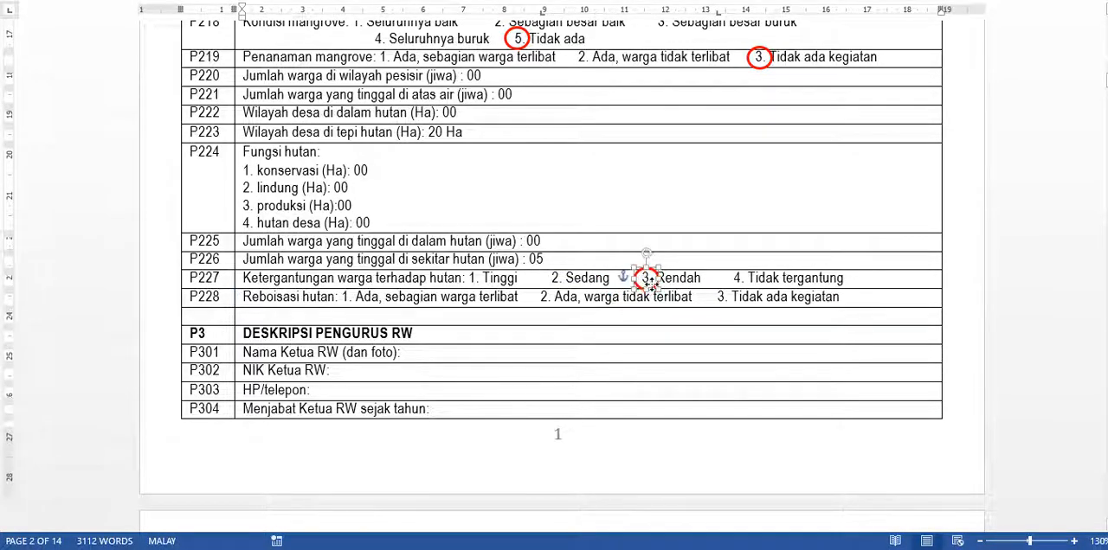
left_click(666, 320)
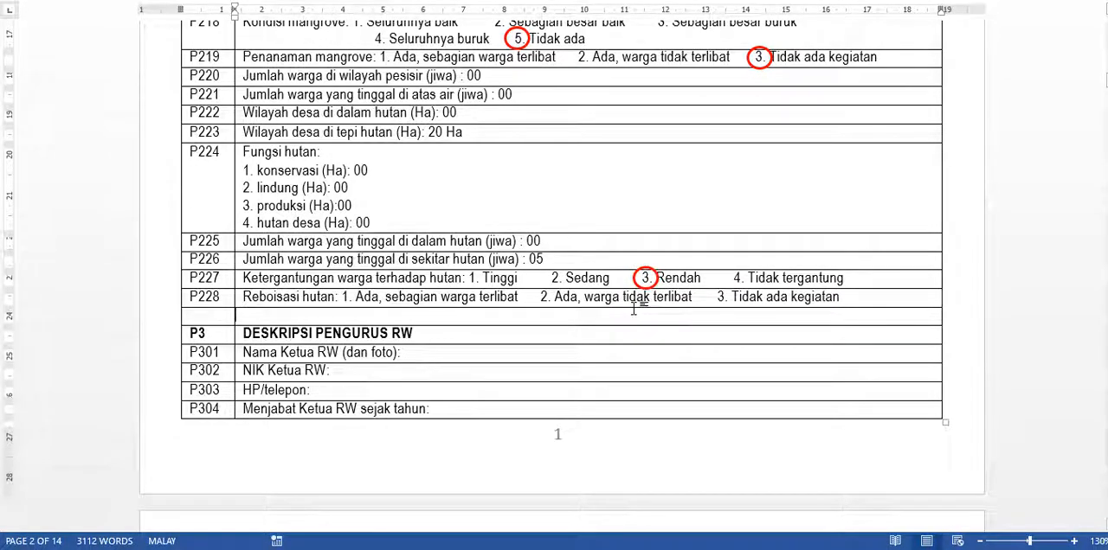
- Copy the red circle from row P227 onto option 2 (Ada, warga tidak terlibat) for reforestation in row P228
scroll(636, 305, "down", 1)
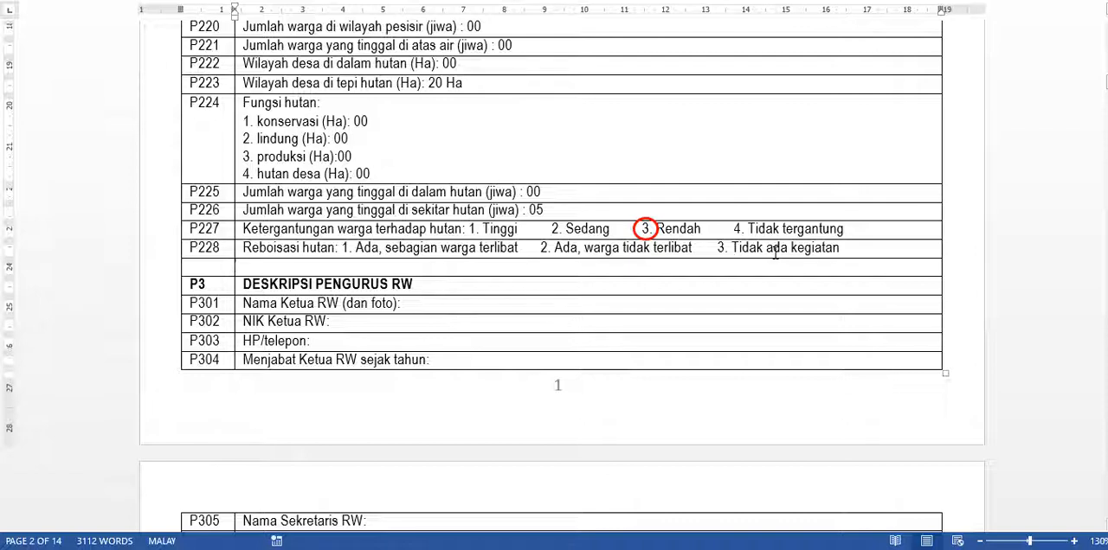
left_click(650, 236)
left_click_drag(650, 235, 538, 258)
left_click(557, 232)
- Review the completed enumerator and location answers in sections P1 and P2, down to row P228
scroll(668, 361, "up", 4)
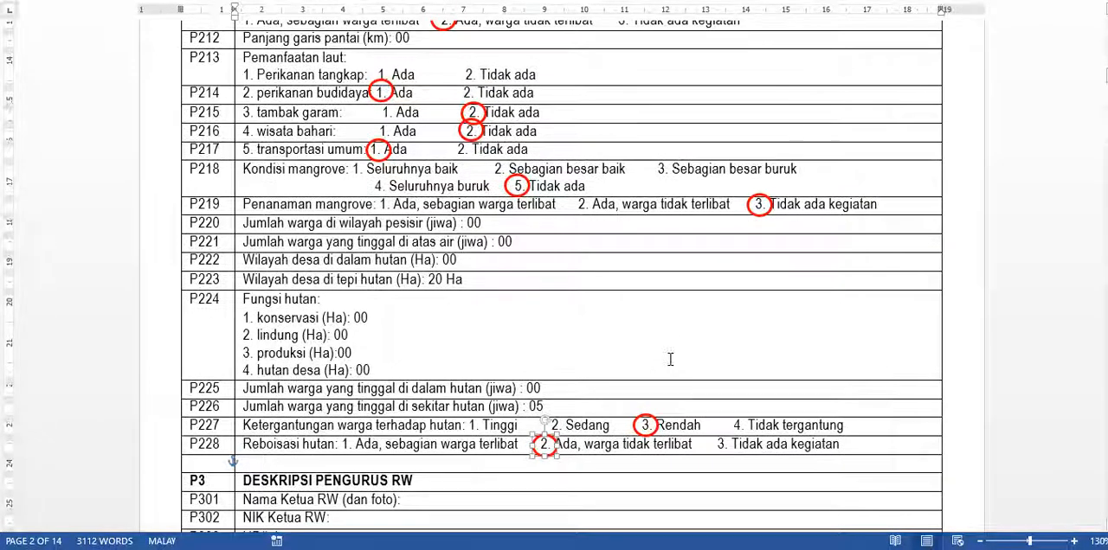
scroll(669, 359, "up", 10)
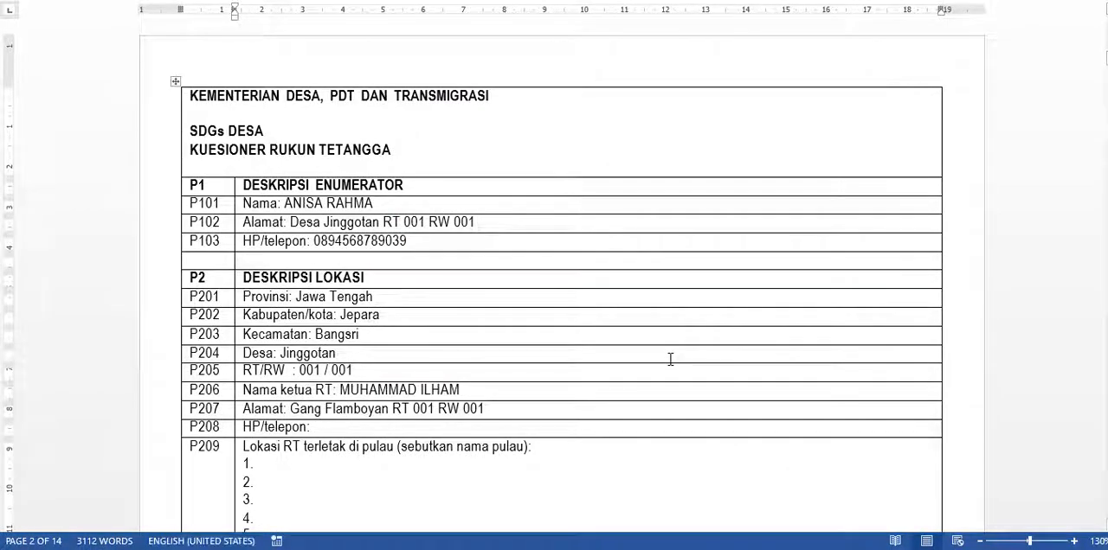
scroll(670, 359, "down", 5)
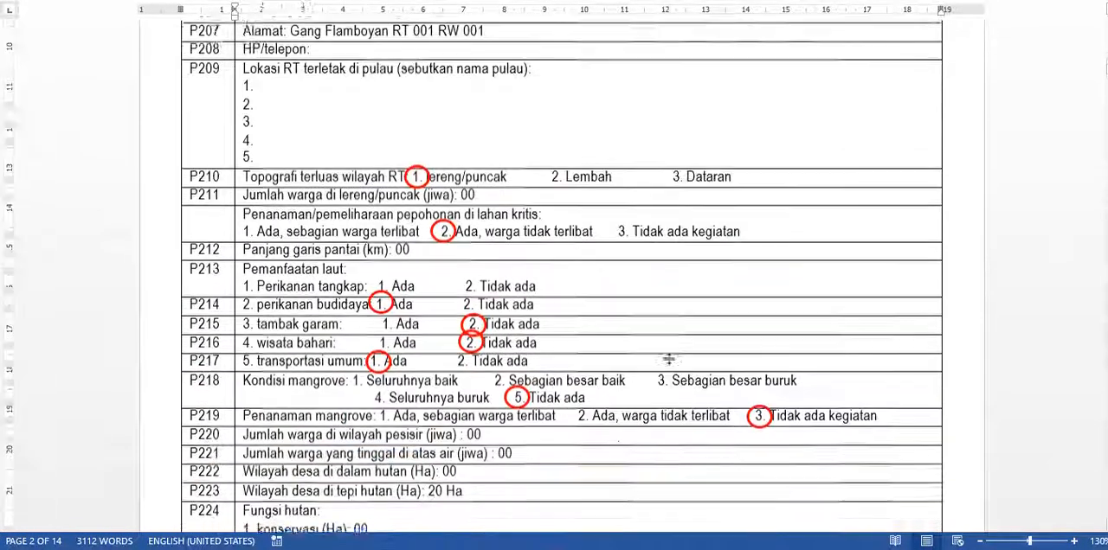
scroll(671, 359, "up", 1)
scroll(670, 360, "down", 5)
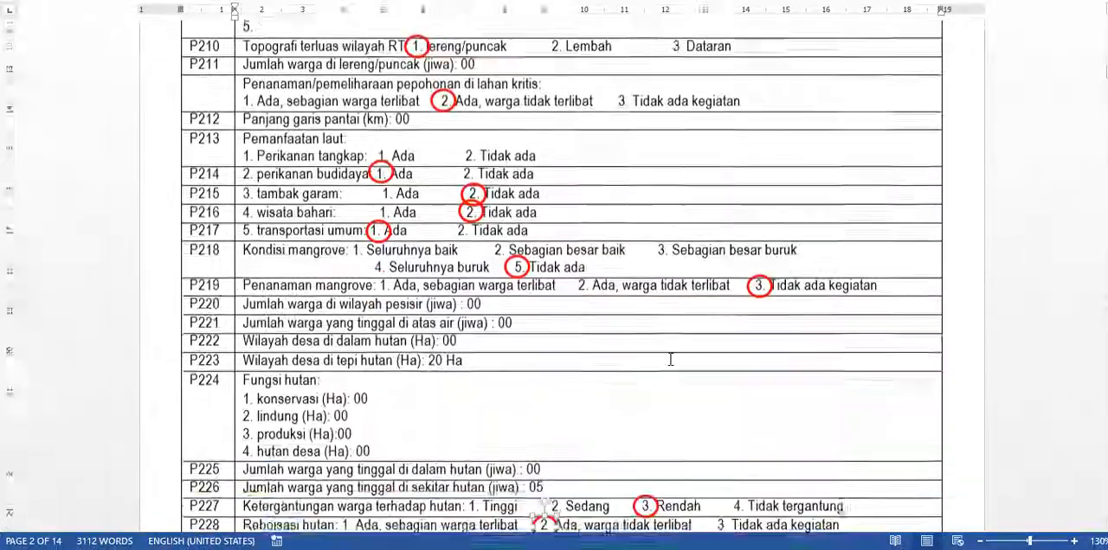
scroll(212, 403, "down", 1)
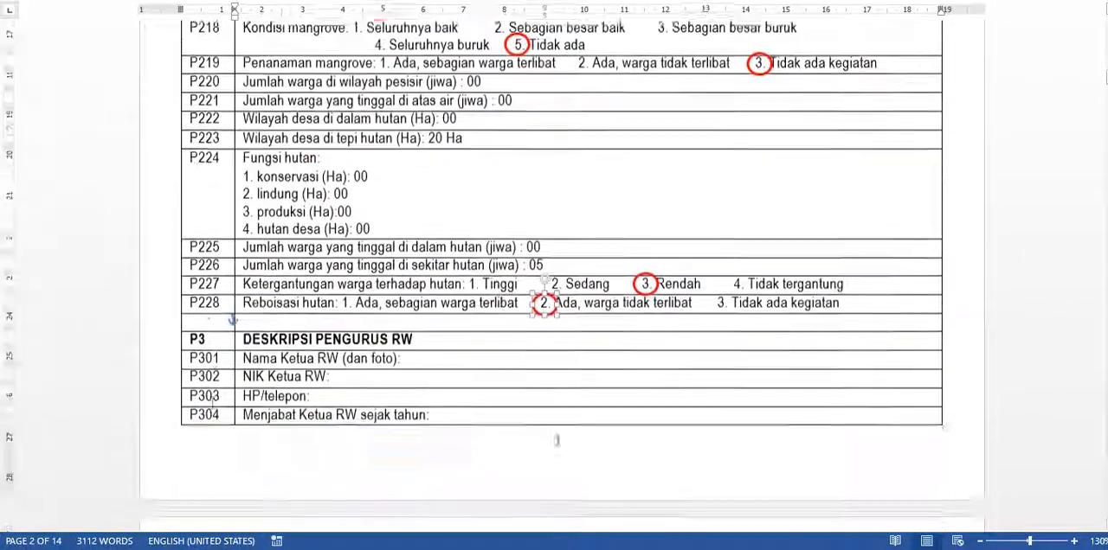
scroll(246, 340, "up", 3)
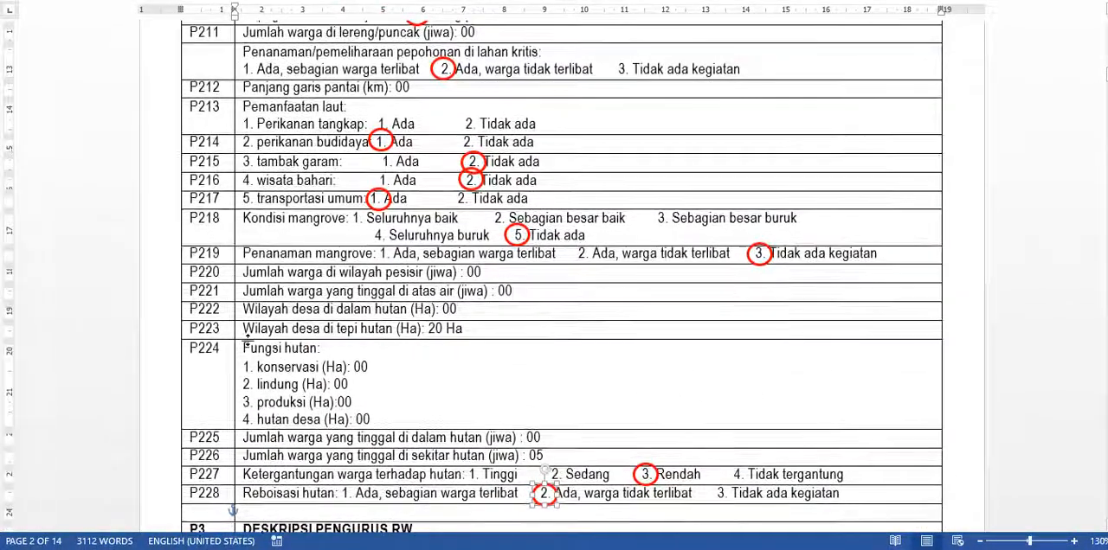